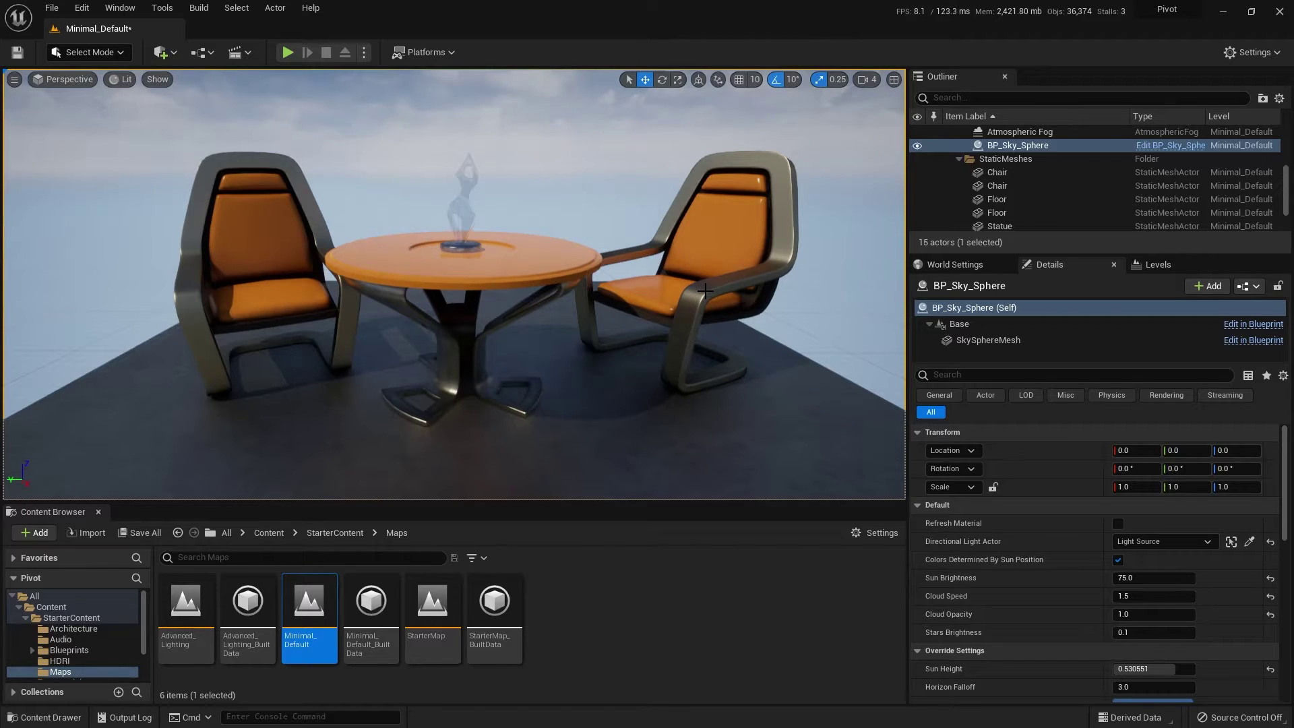
- Try rotating the chair at the table's right side about its default pivot, and undo the rotation
click(705, 289)
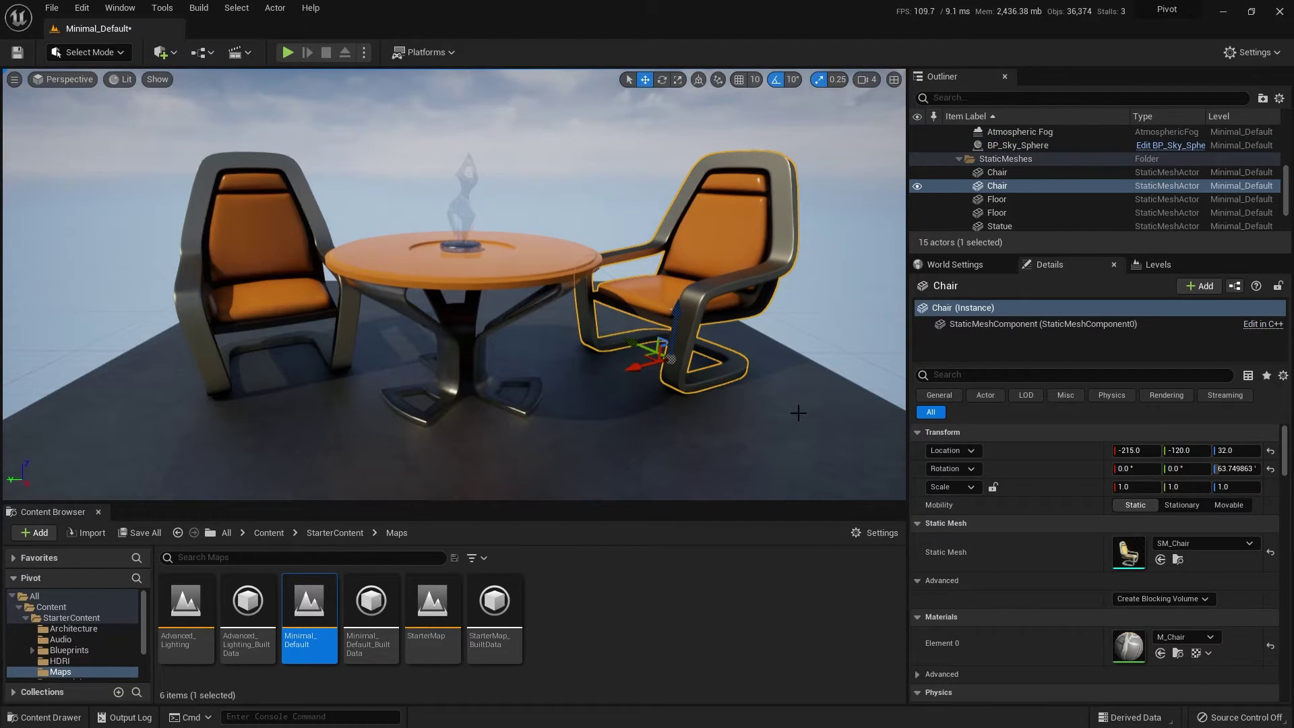
key(f)
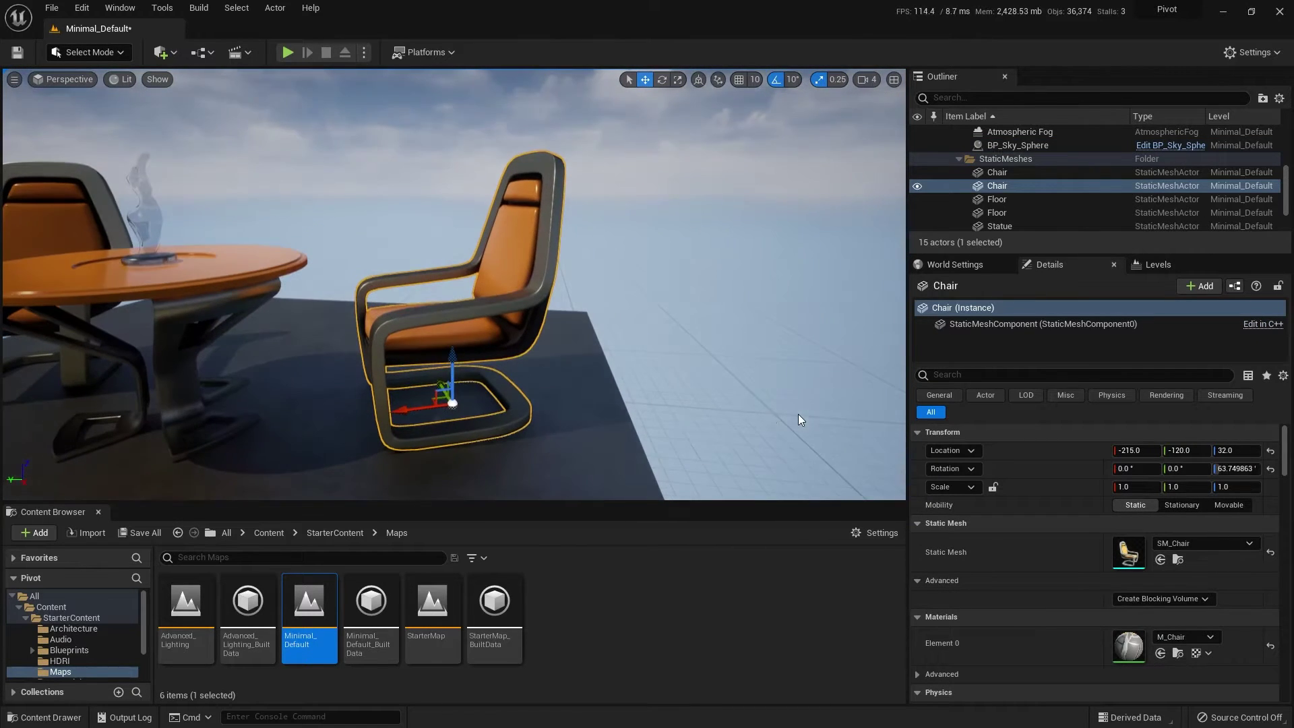
alt+drag(591, 427, 502, 385)
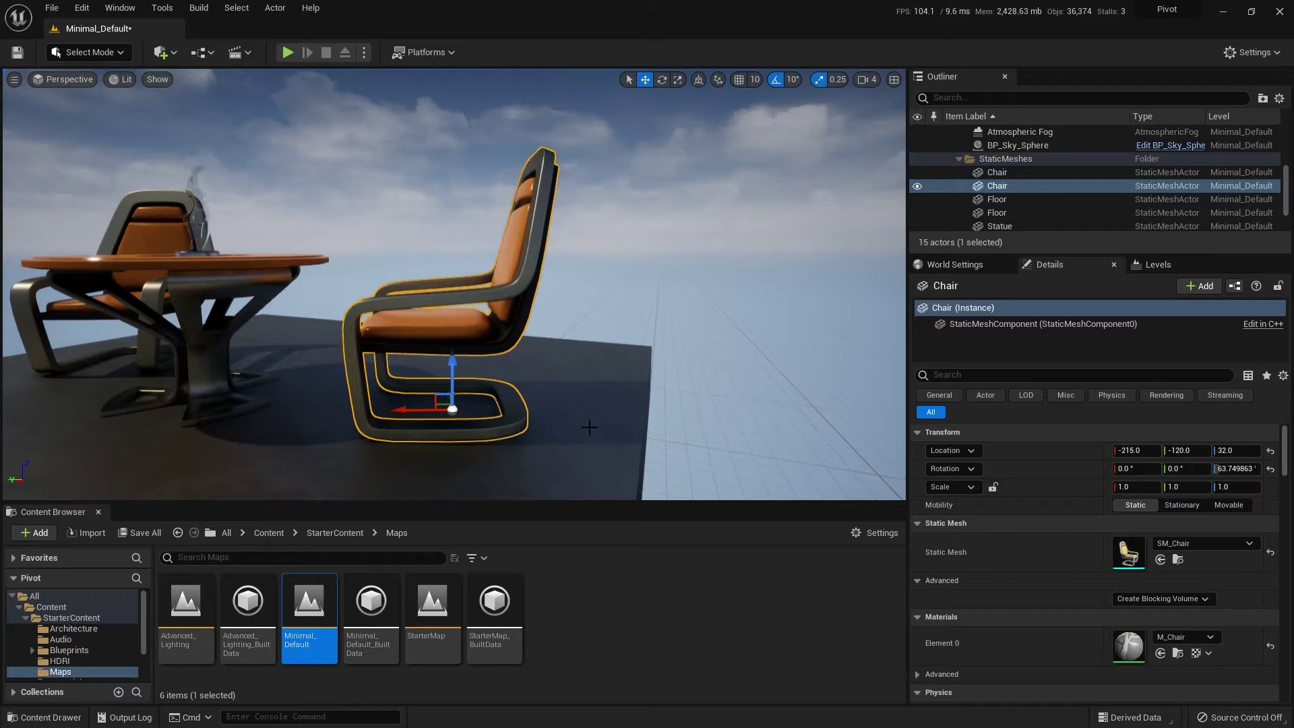
key(e)
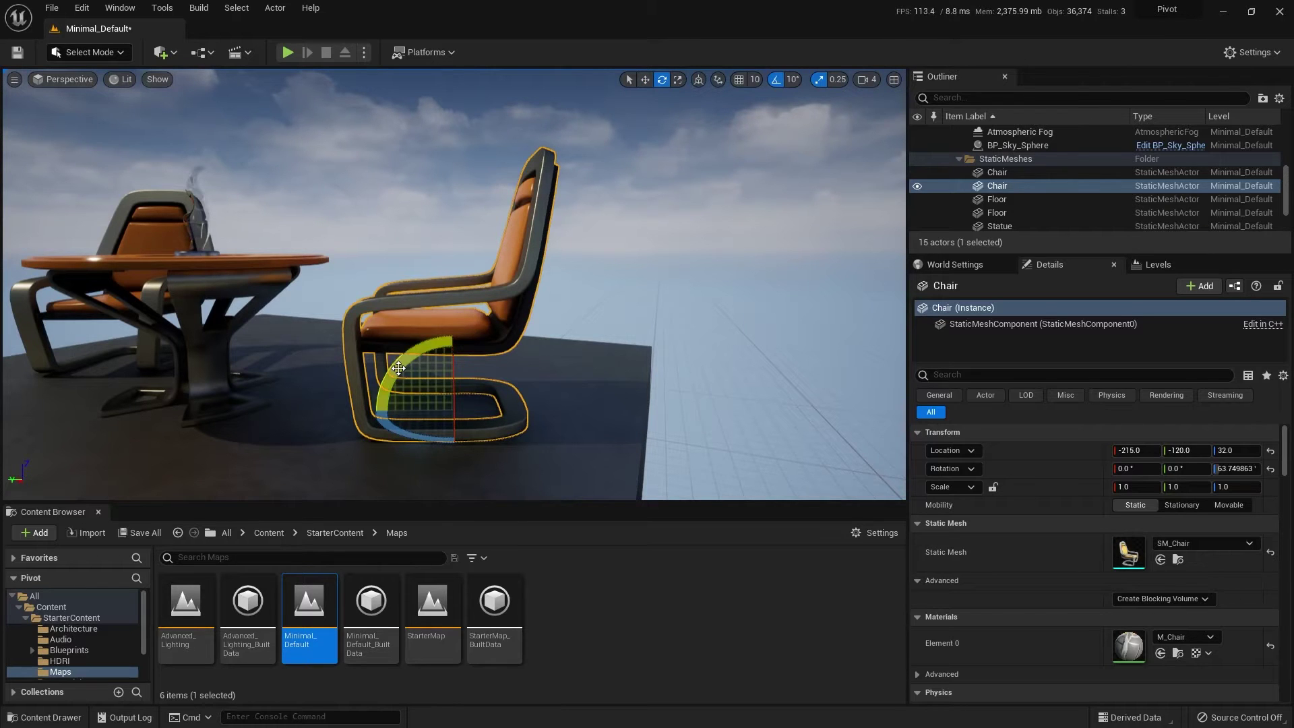
mouse_move(409, 371)
mouse_down()
mouse_move(450, 337)
mouse_move(401, 364)
mouse_up()
key(ctrl+z)
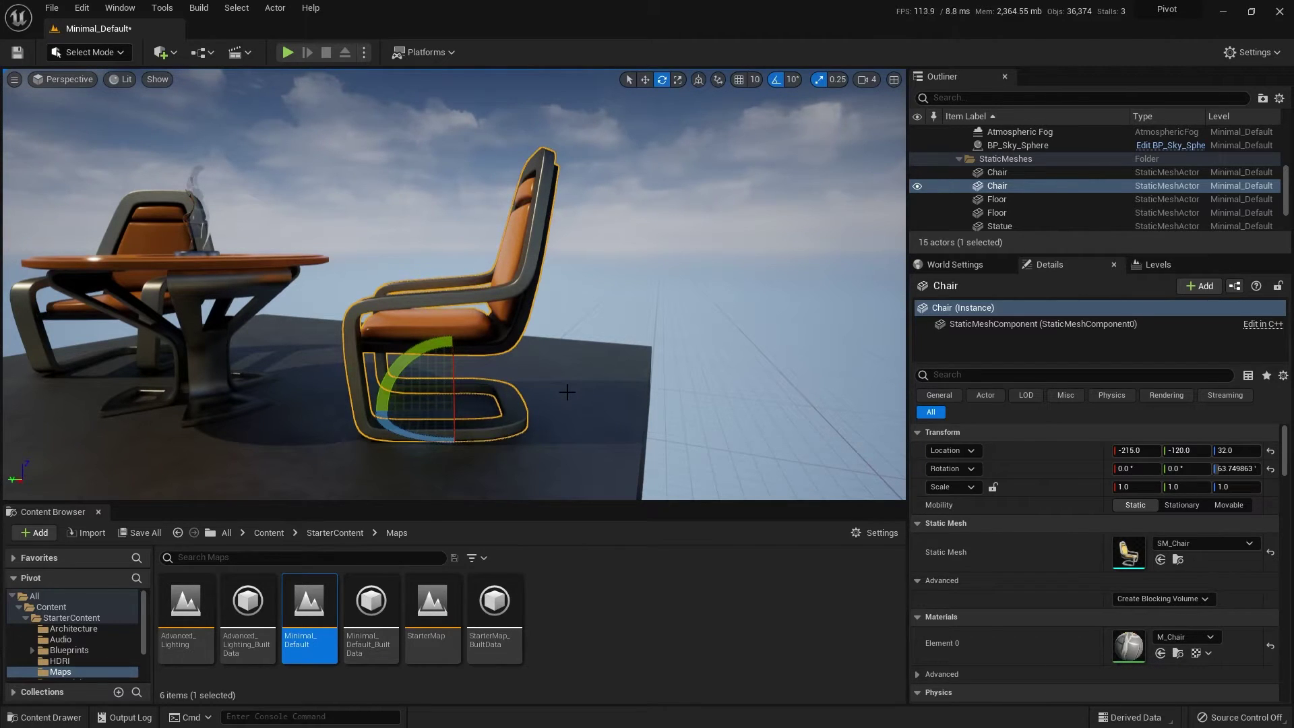
- Place a temporary pivot at the rear edge of the chair's base, tilt the chair backward 40°, and undo the rotation
alt+middle_click(526, 399)
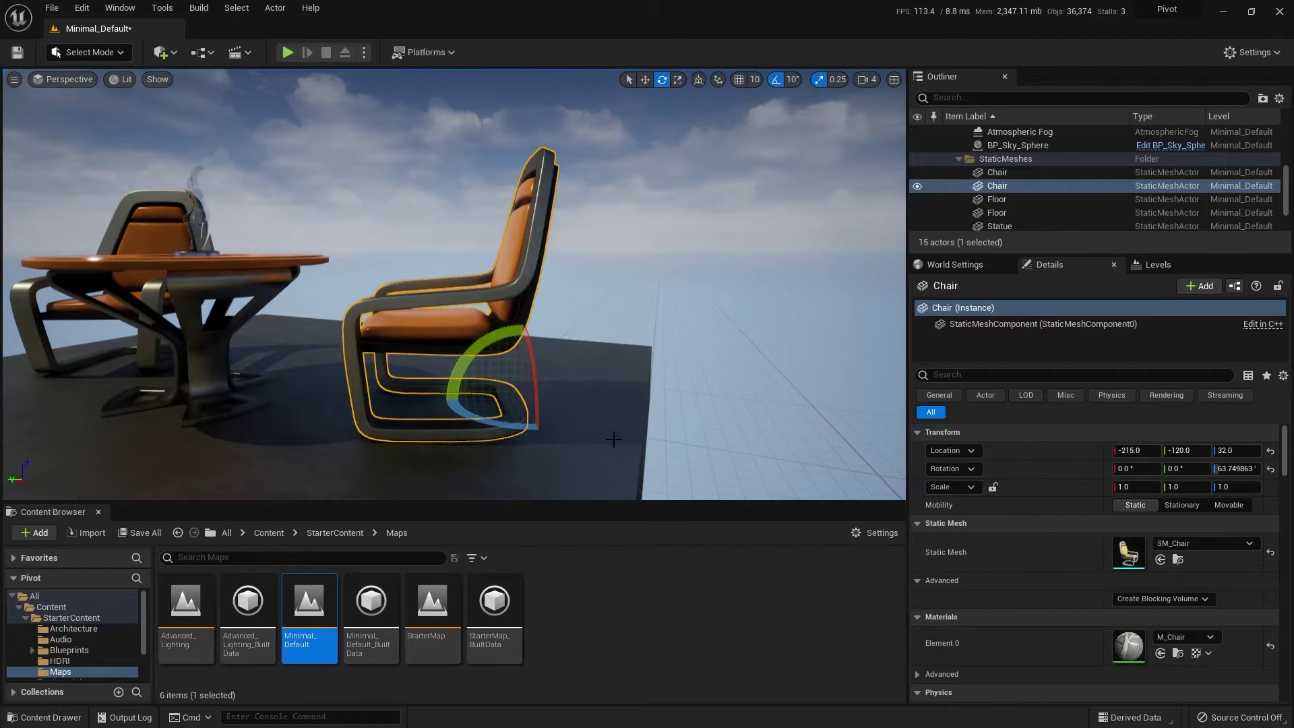
alt+drag(609, 443, 542, 430)
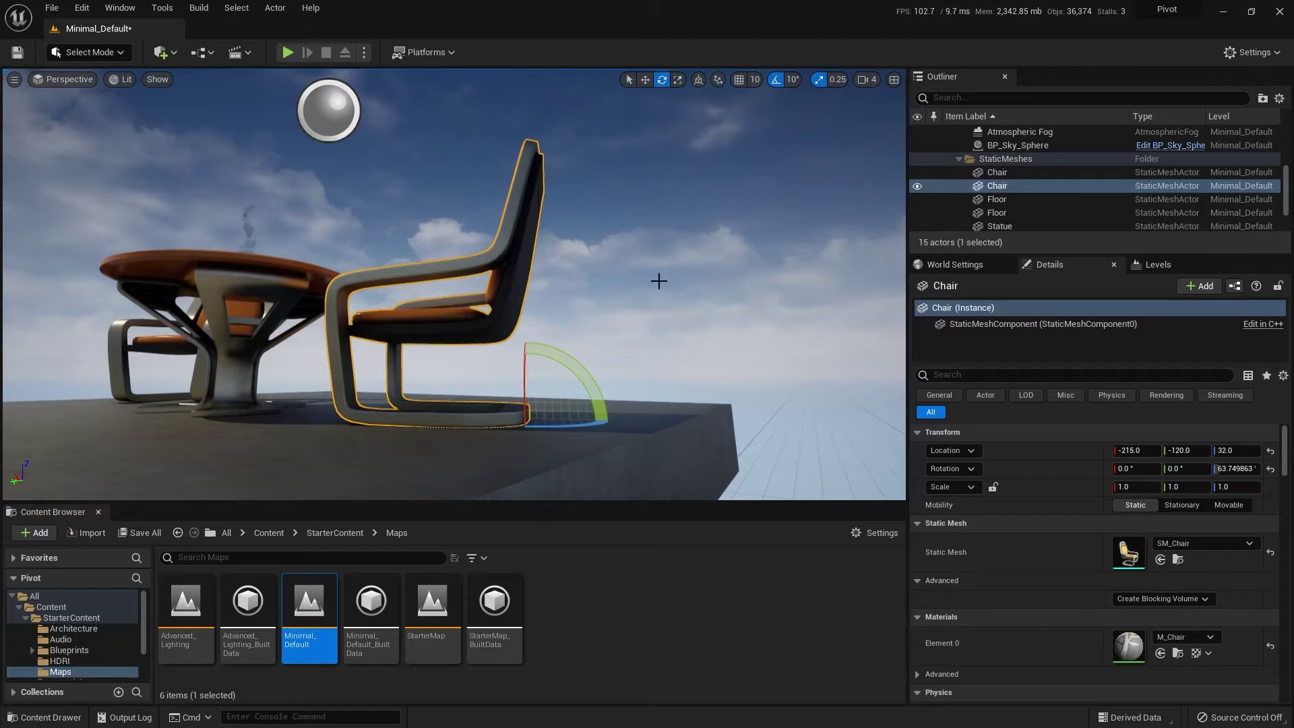
scroll(580, 454, up, 4)
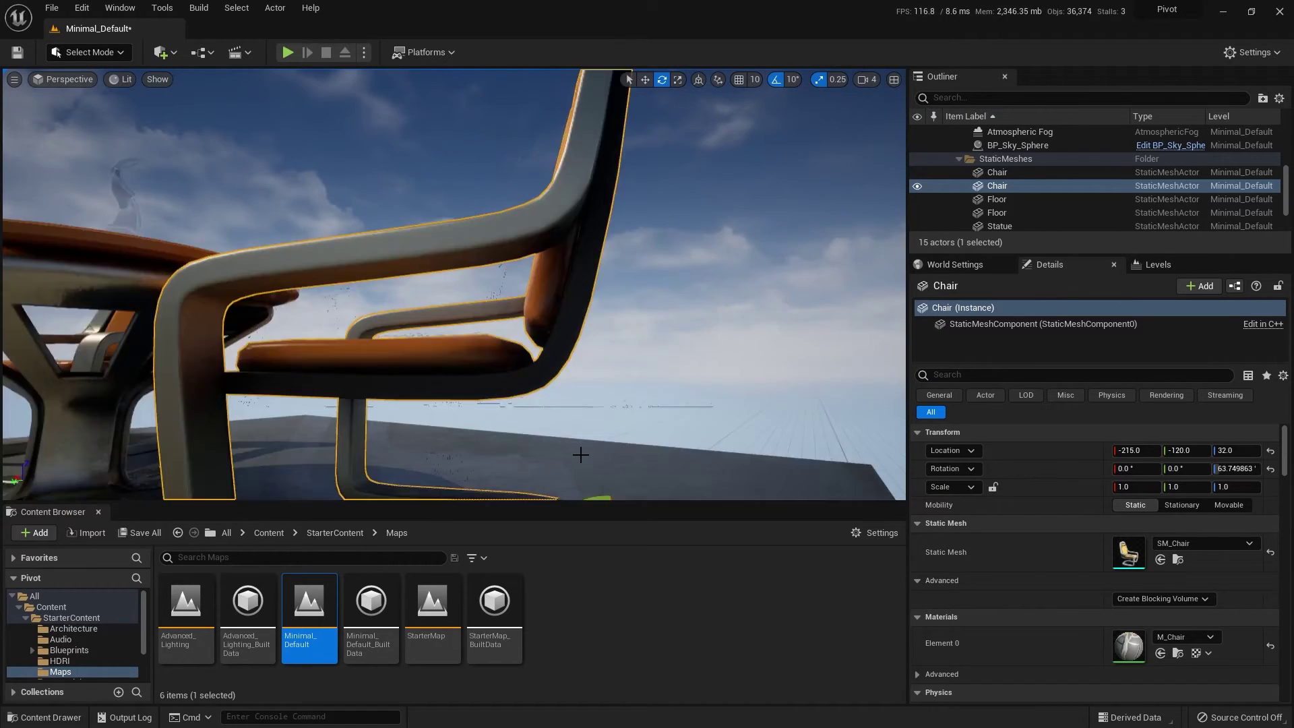
scroll(581, 453, down, 5)
scroll(566, 464, up, 3)
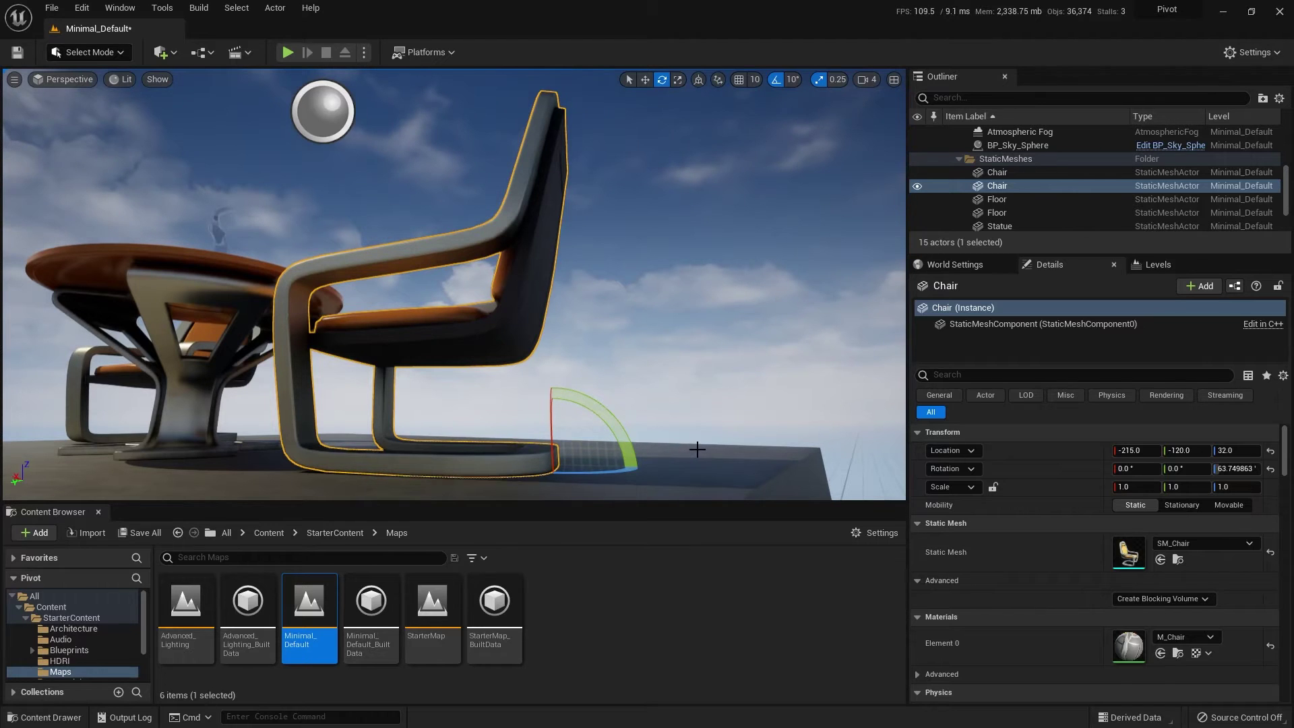
drag(597, 410, 570, 444)
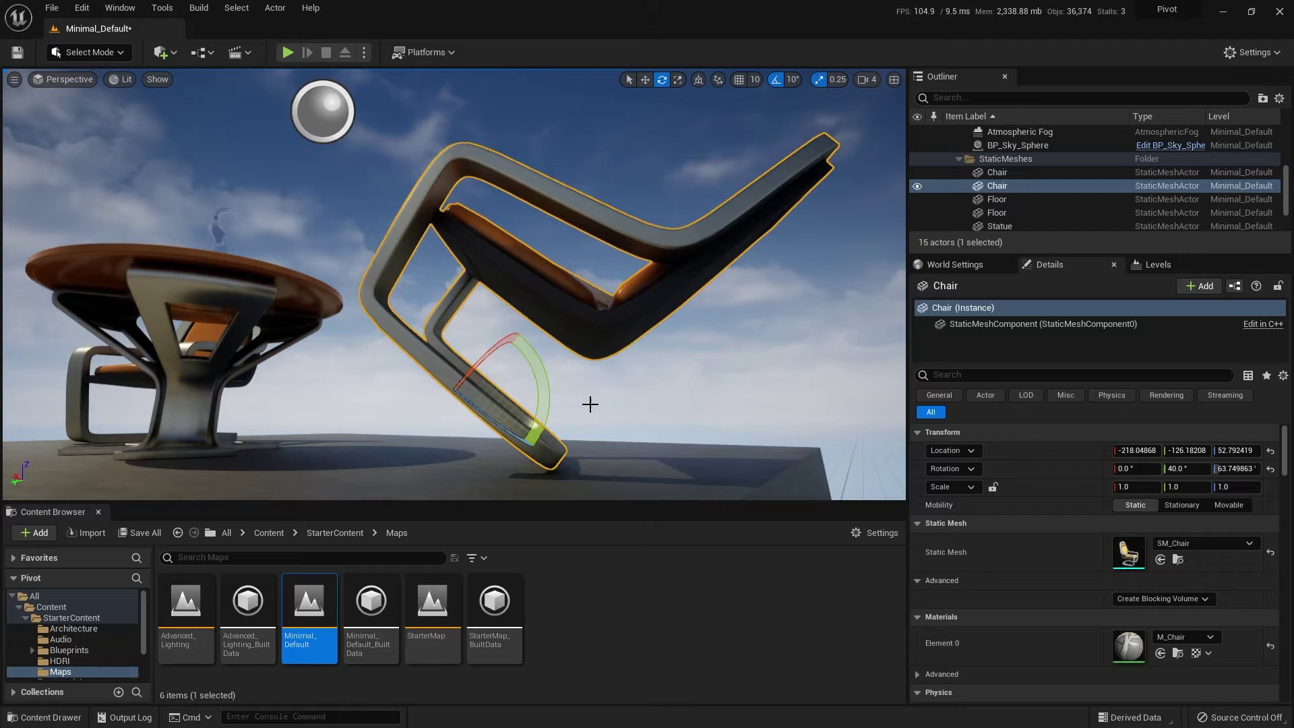
key(ctrl+z)
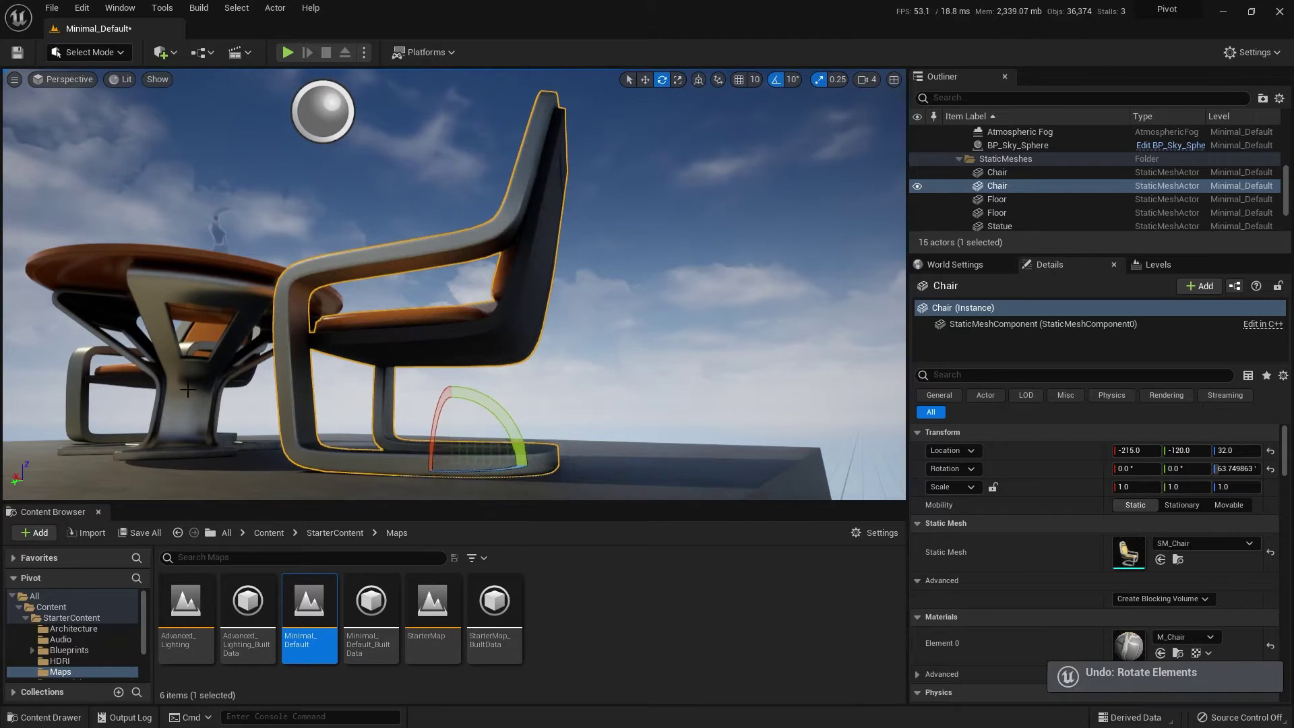
- Reselect the chair to restore its default pivot, and try rotating it about a temporary pivot at its base's rear edge
click(122, 389)
click(472, 450)
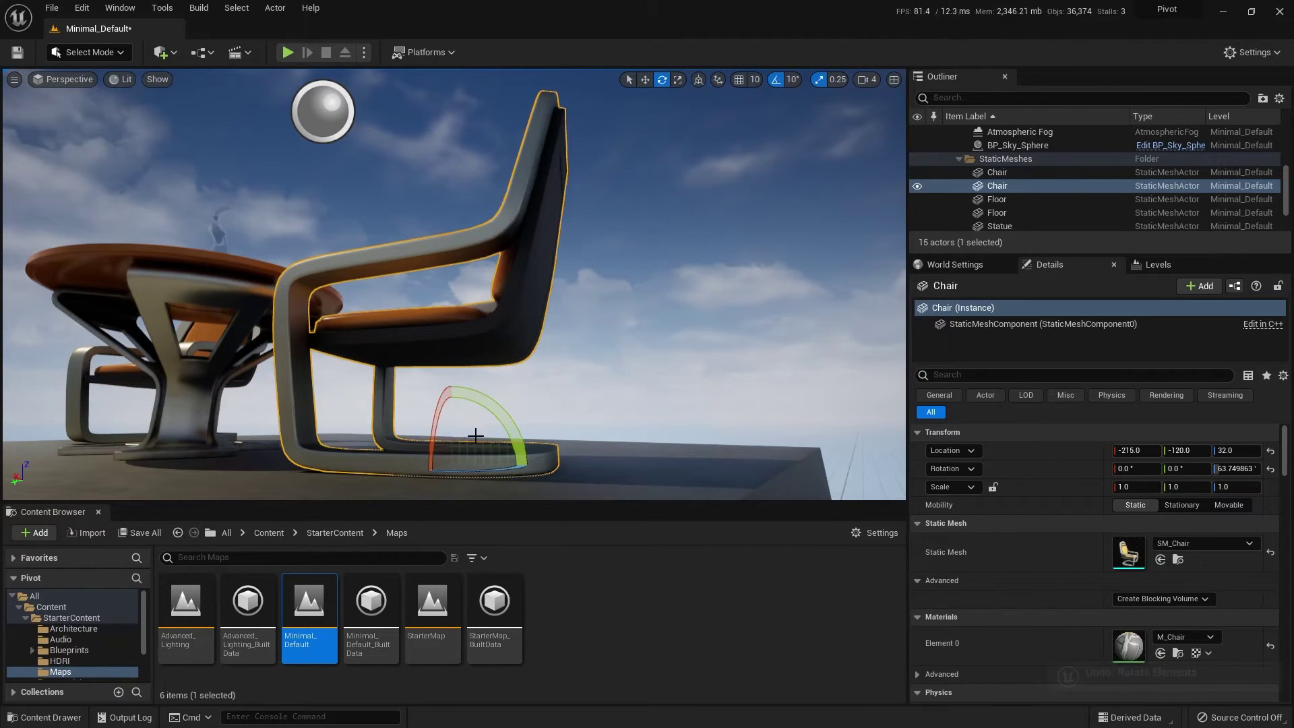
alt+drag(604, 440, 671, 457)
right_drag(573, 435, 546, 433)
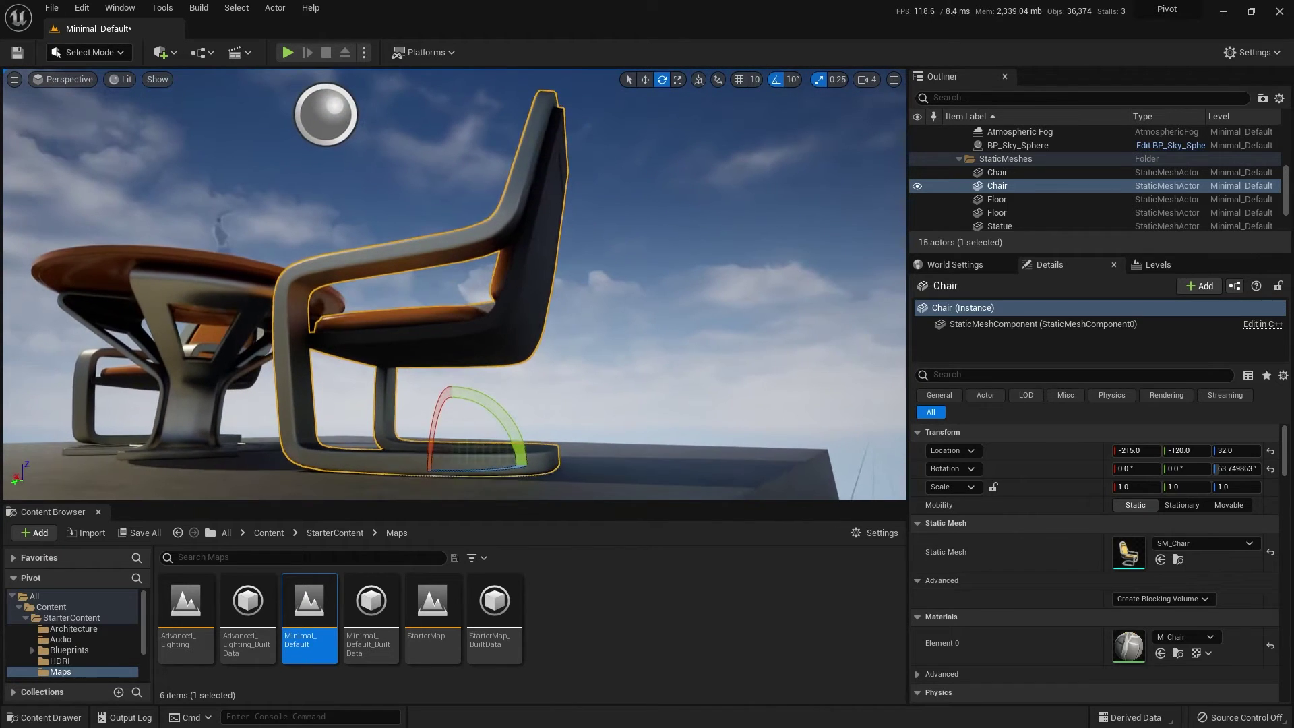
alt+middle_click(572, 470)
mouse_move(609, 417)
mouse_down()
mouse_move(640, 458)
mouse_move(609, 417)
mouse_up()
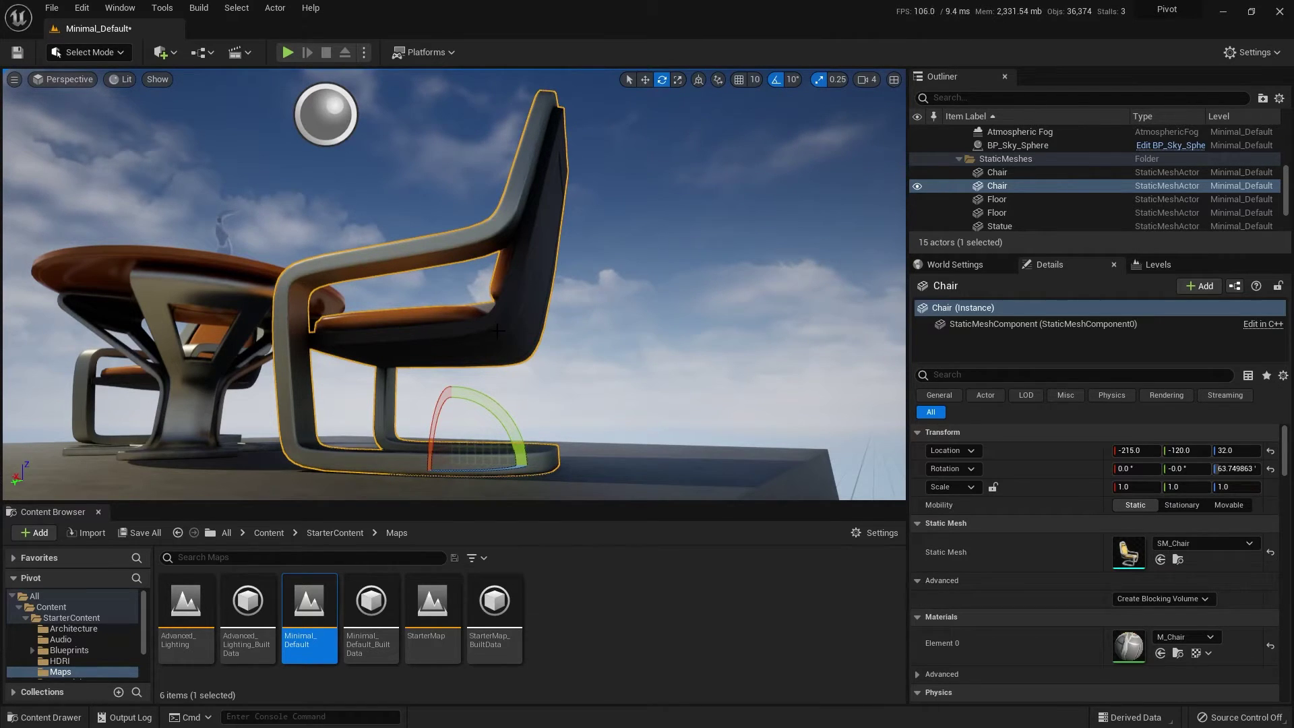
- Place the pivot at the rear edge of the chair's base and store it as the chair's pivot offset
alt+middle_click(555, 466)
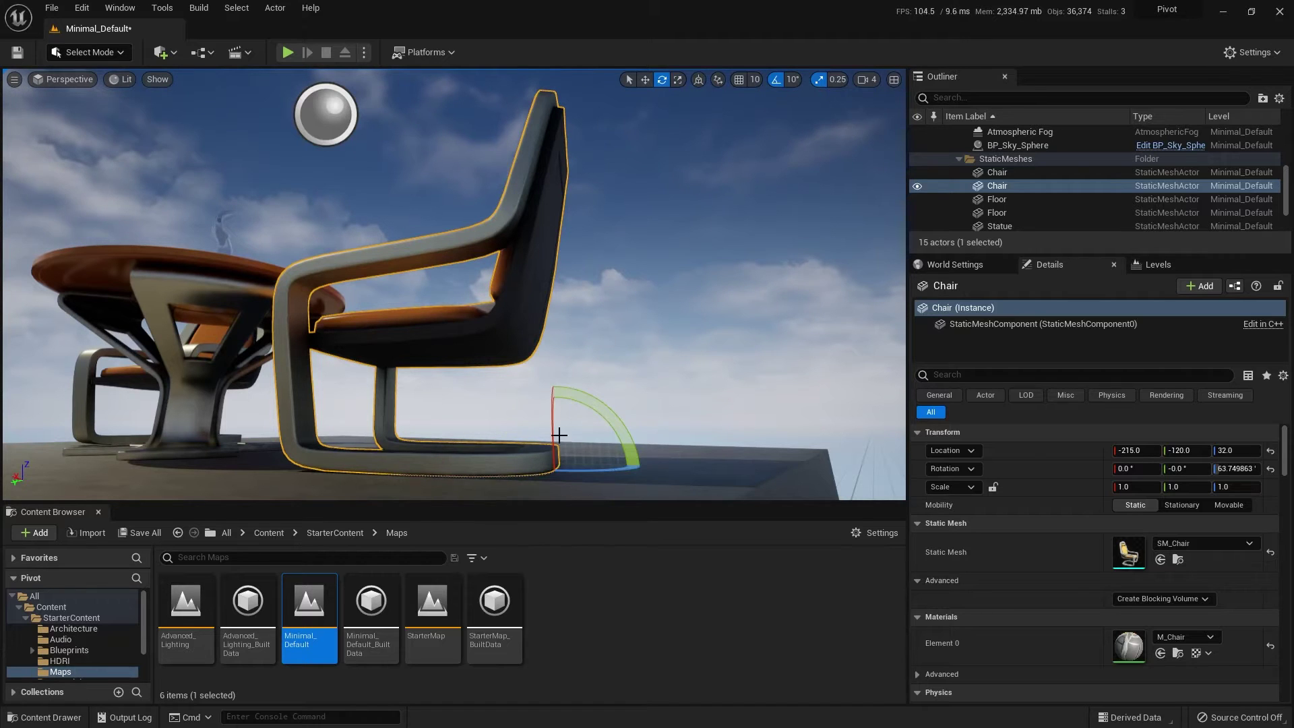
right_click(523, 308)
mouse_move(581, 556)
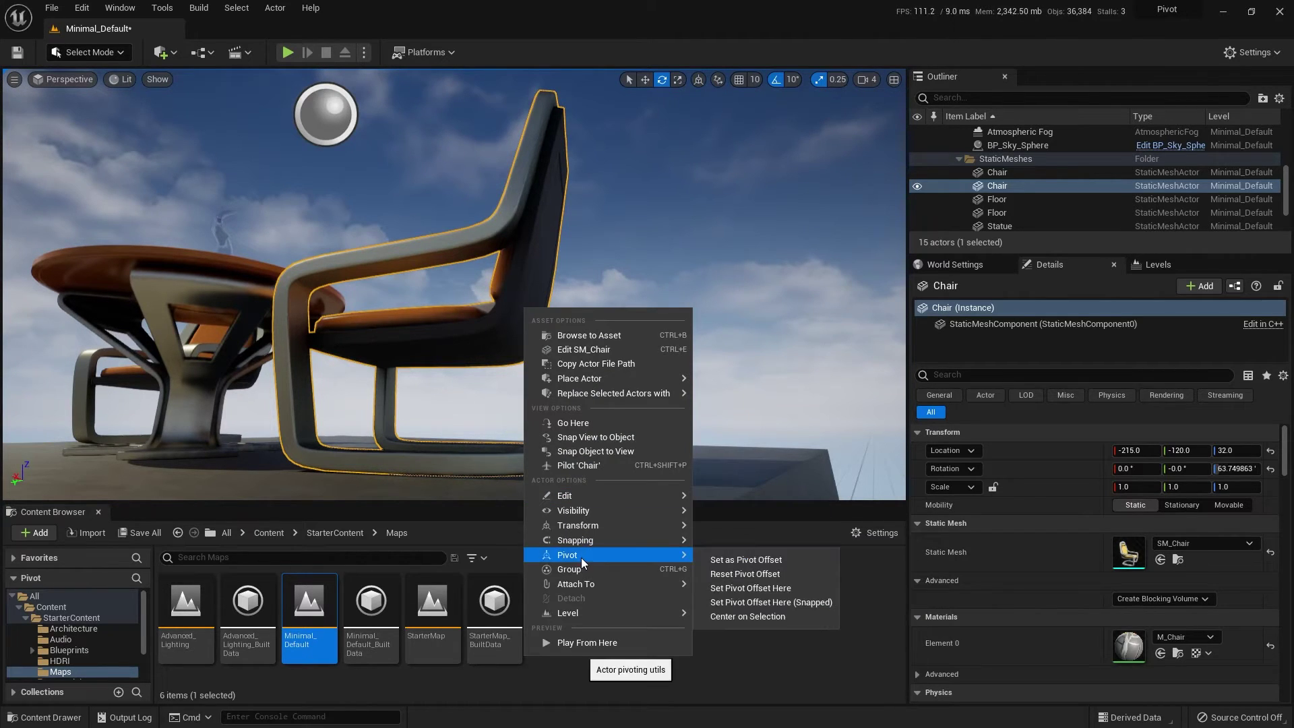
click(741, 560)
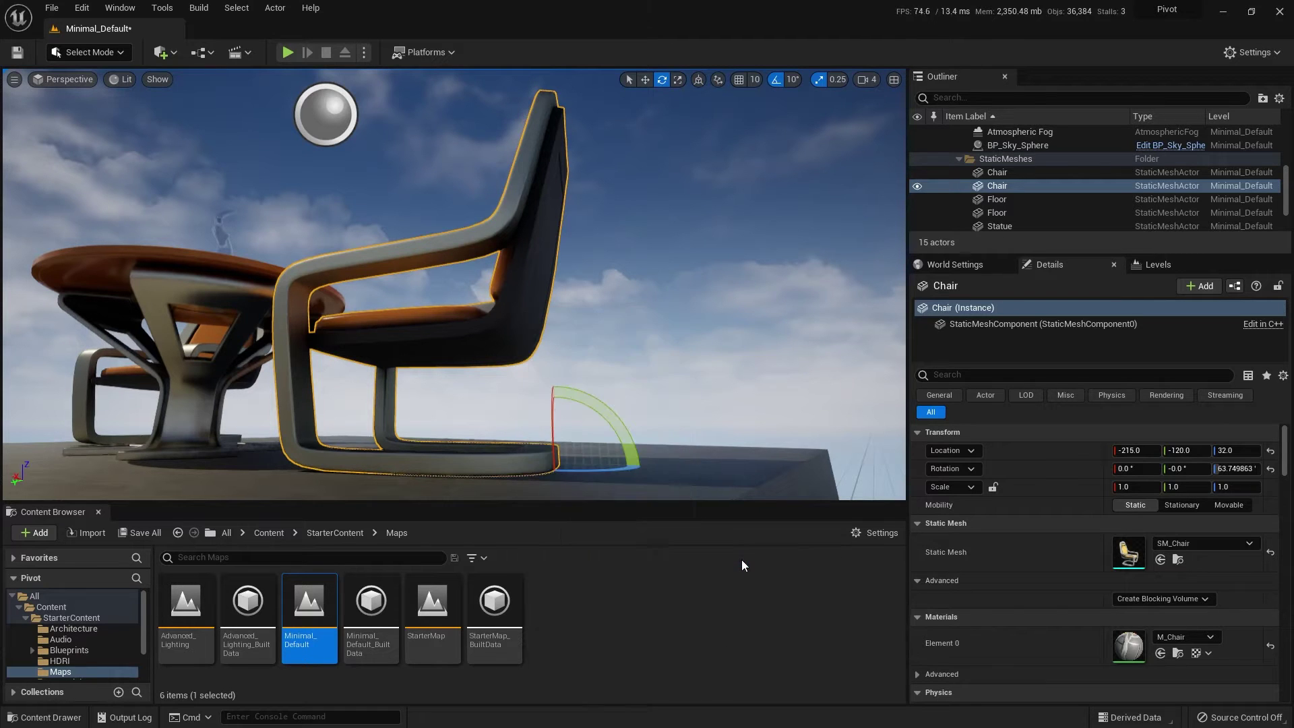
- Filter the chair's properties for "piv", reset its Pivot Offset to default, and reselect the chair to refresh the pivot
click(988, 374)
text(piv)
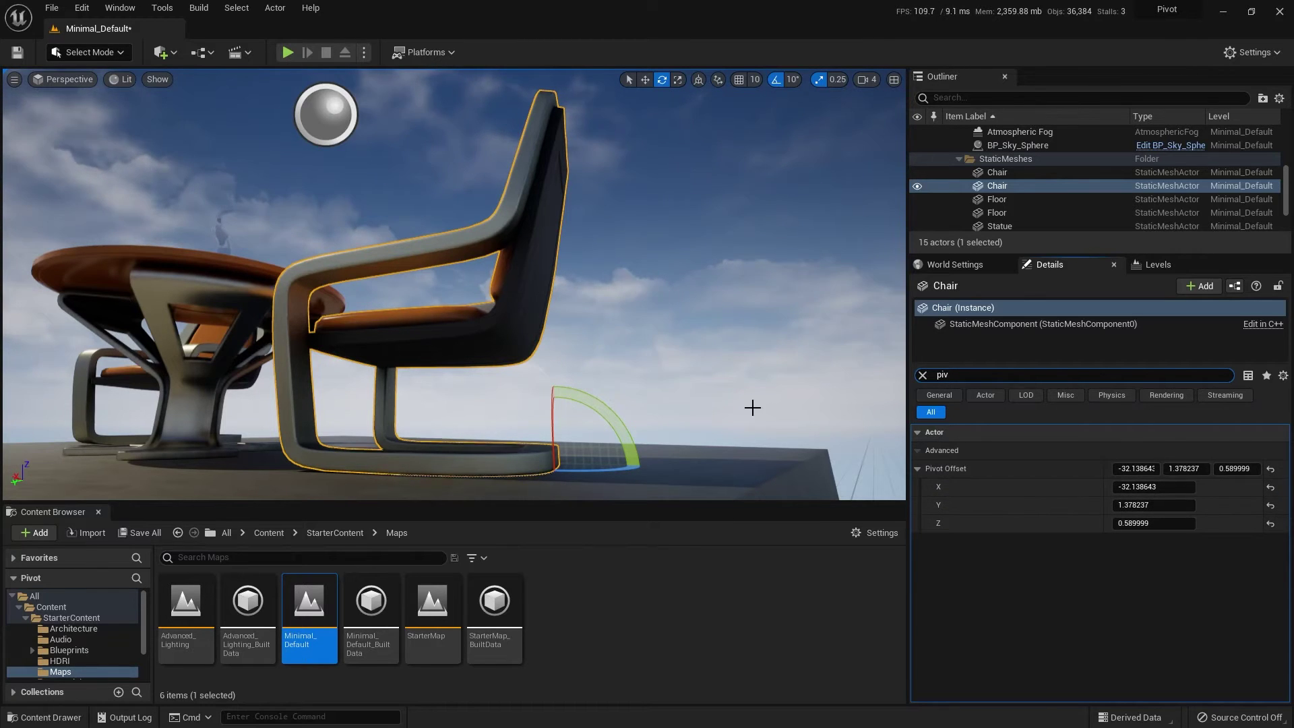
click(1271, 469)
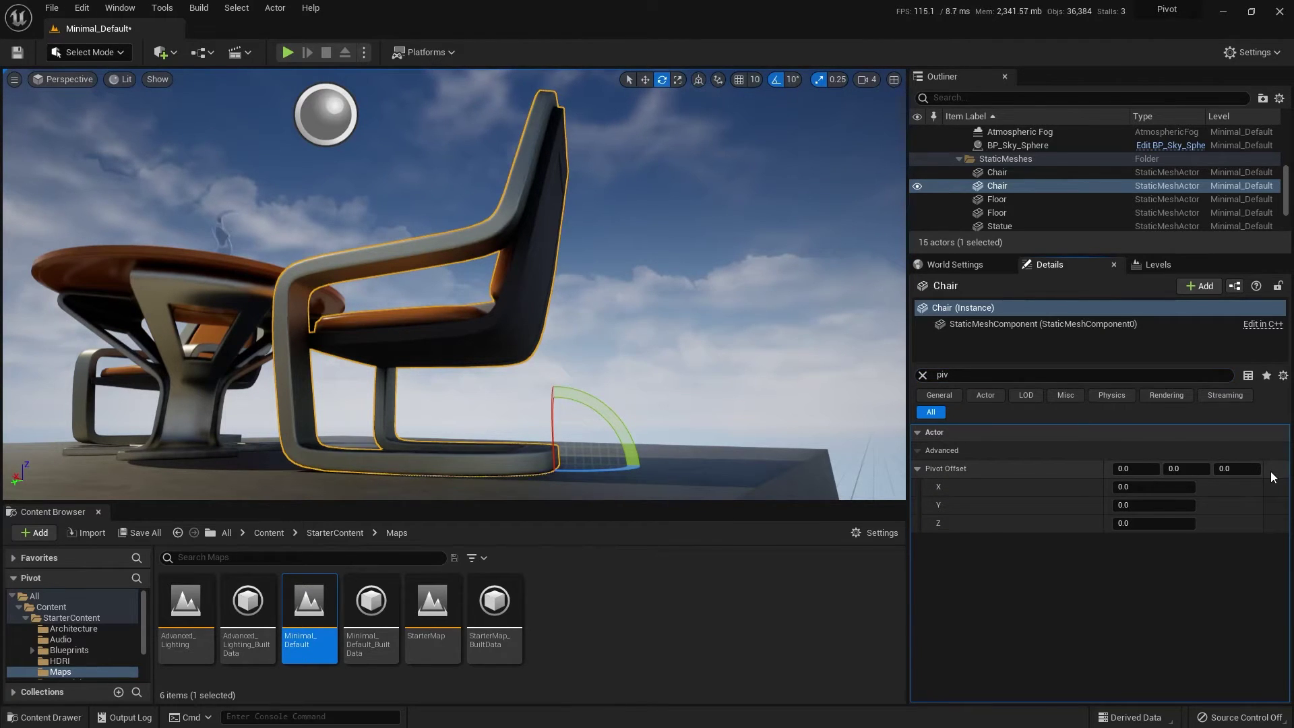
alt+drag(676, 410, 650, 398)
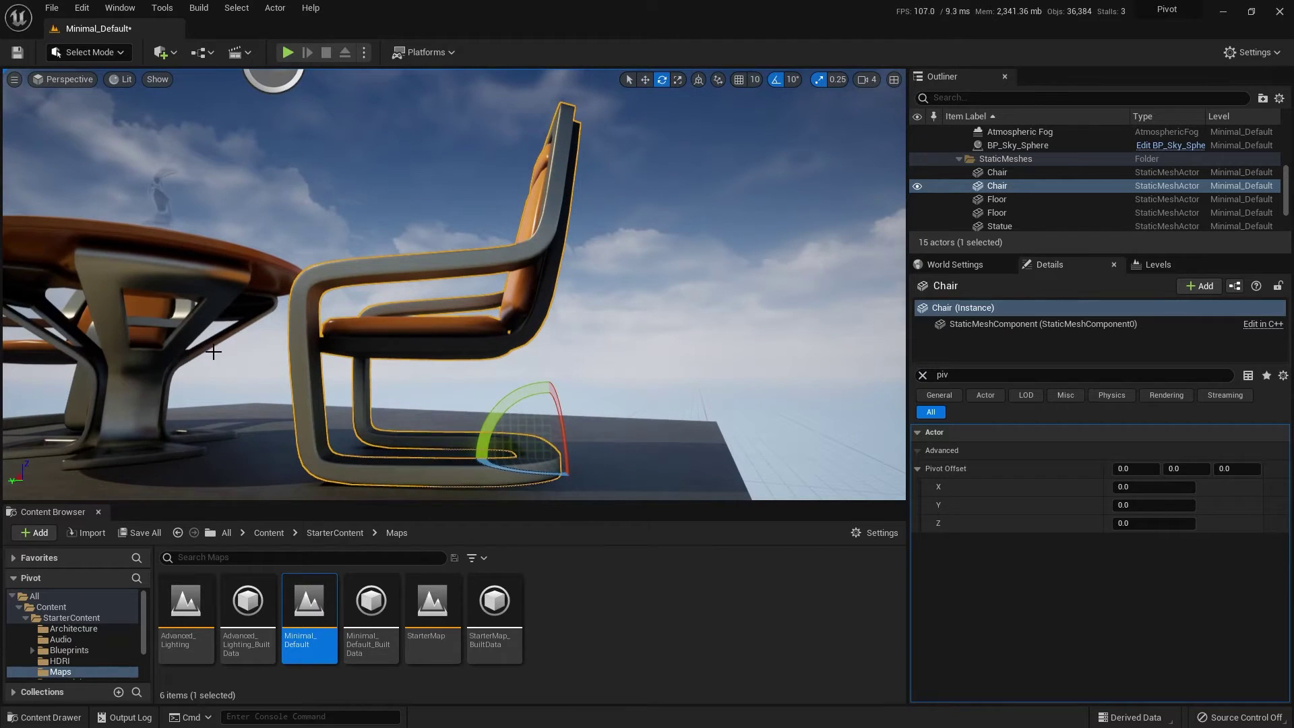
click(175, 357)
click(448, 354)
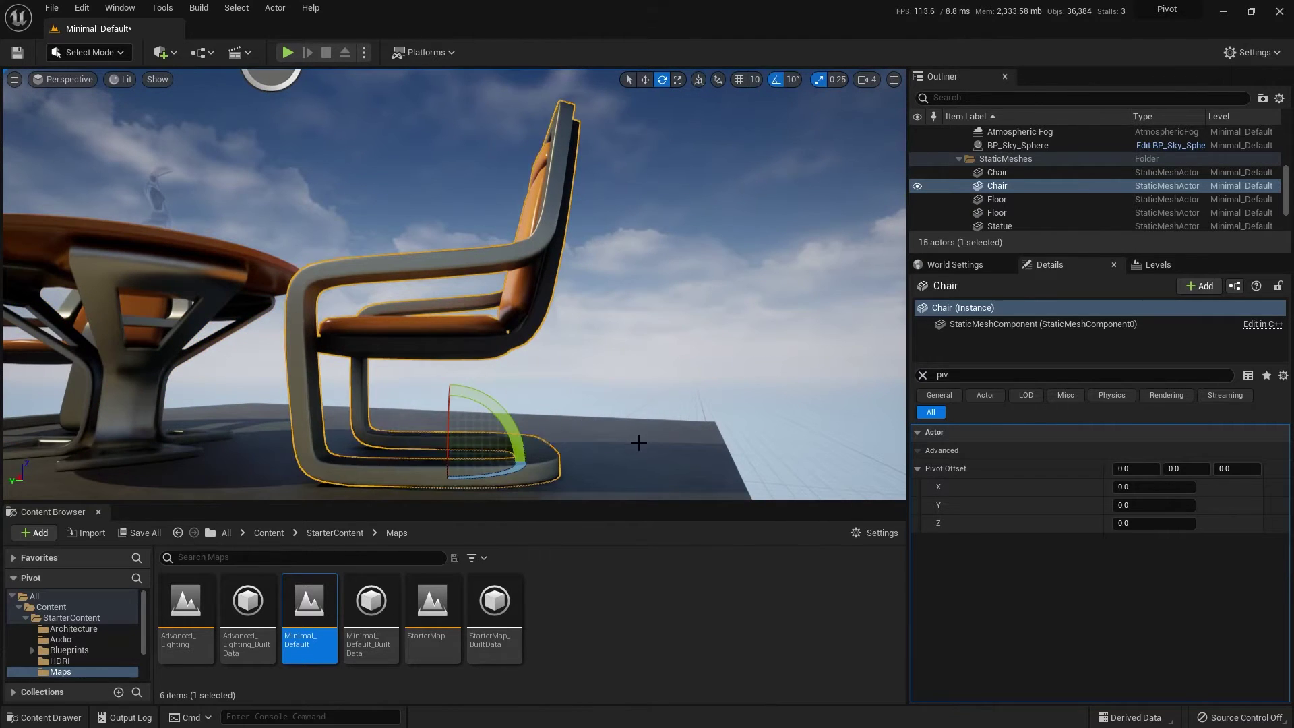
- Place the pivot at the rear end of the chair's base and save it as the pivot offset
alt+drag(639, 442, 600, 440)
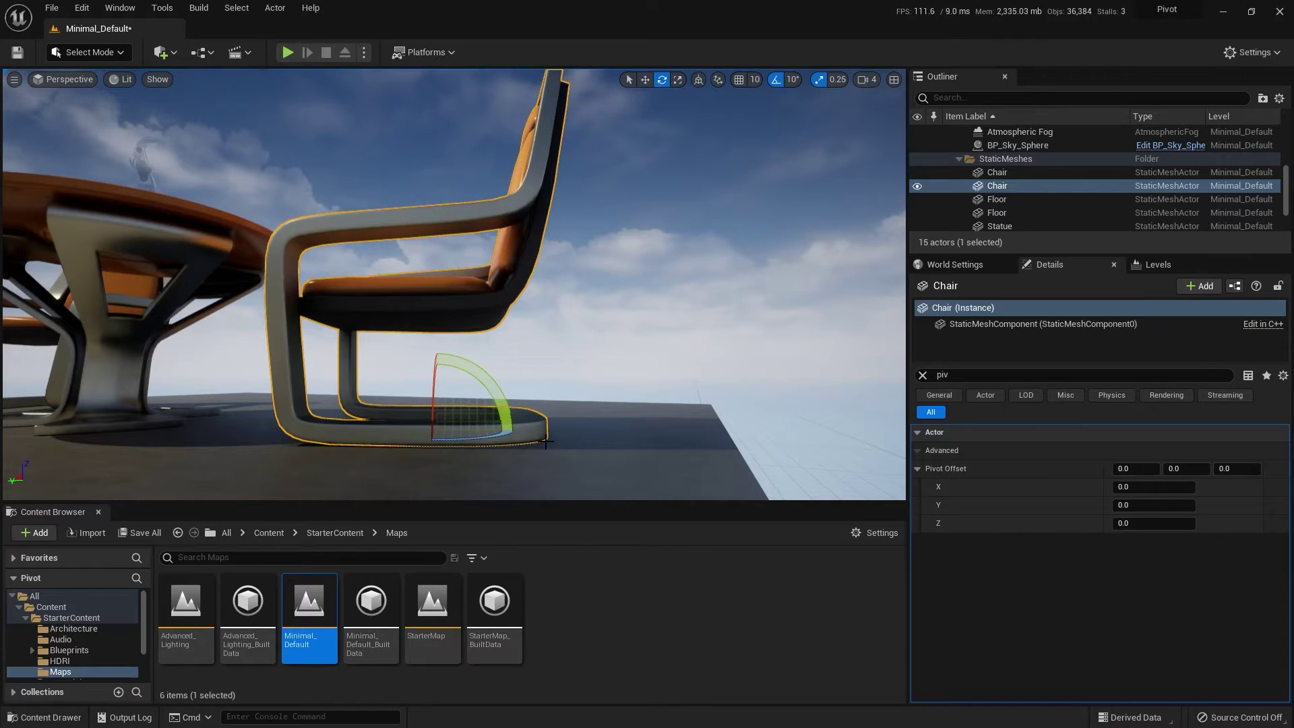
alt+drag(624, 439, 603, 438)
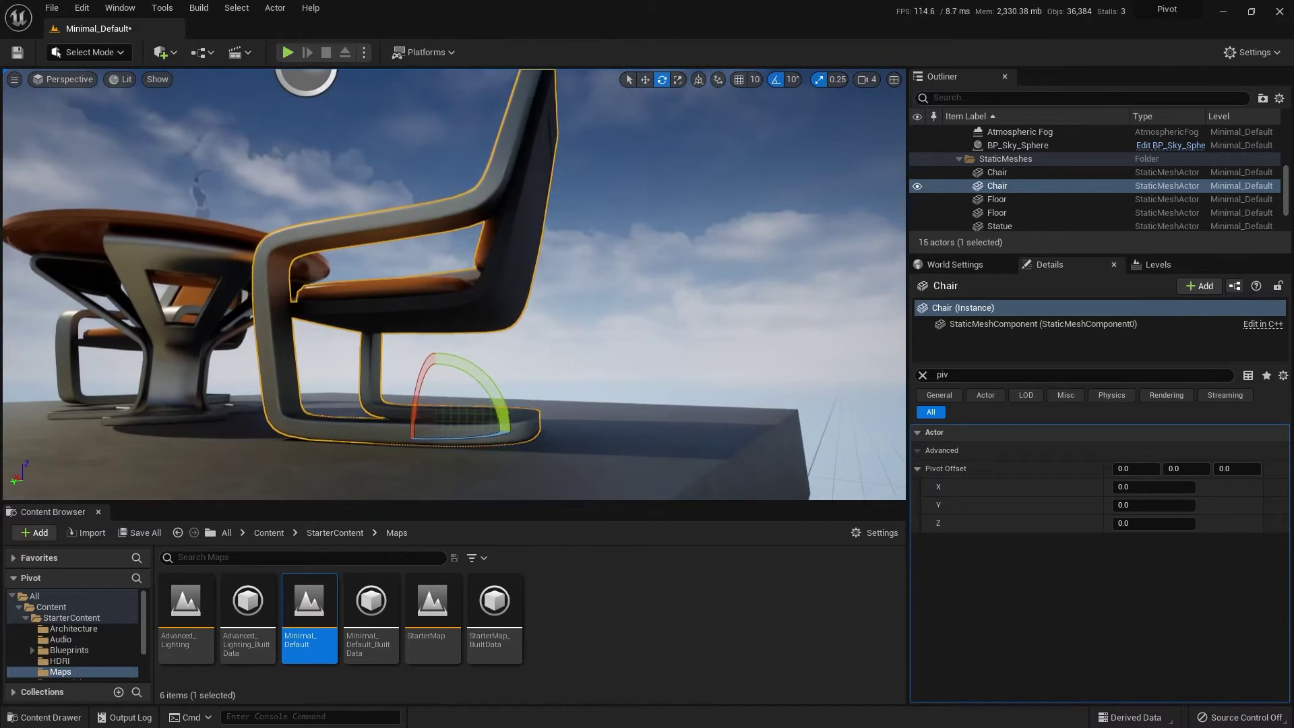
alt+middle_click(537, 436)
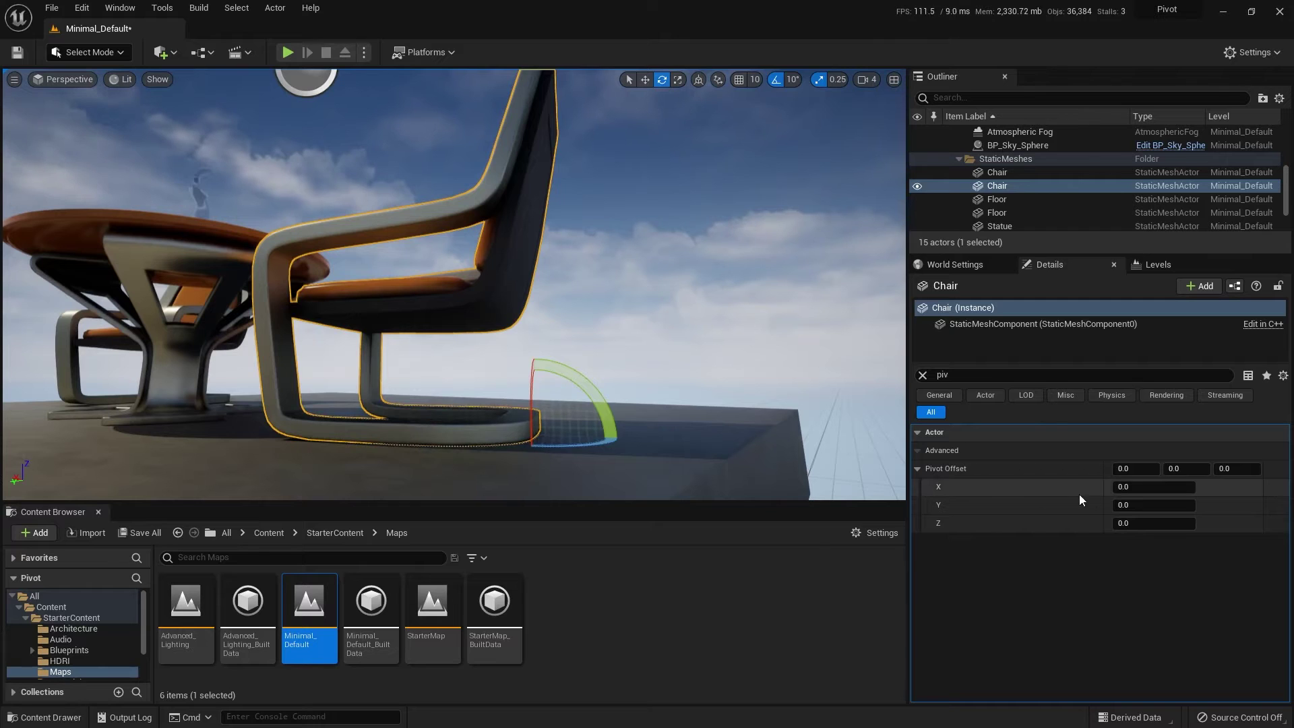
right_click(499, 303)
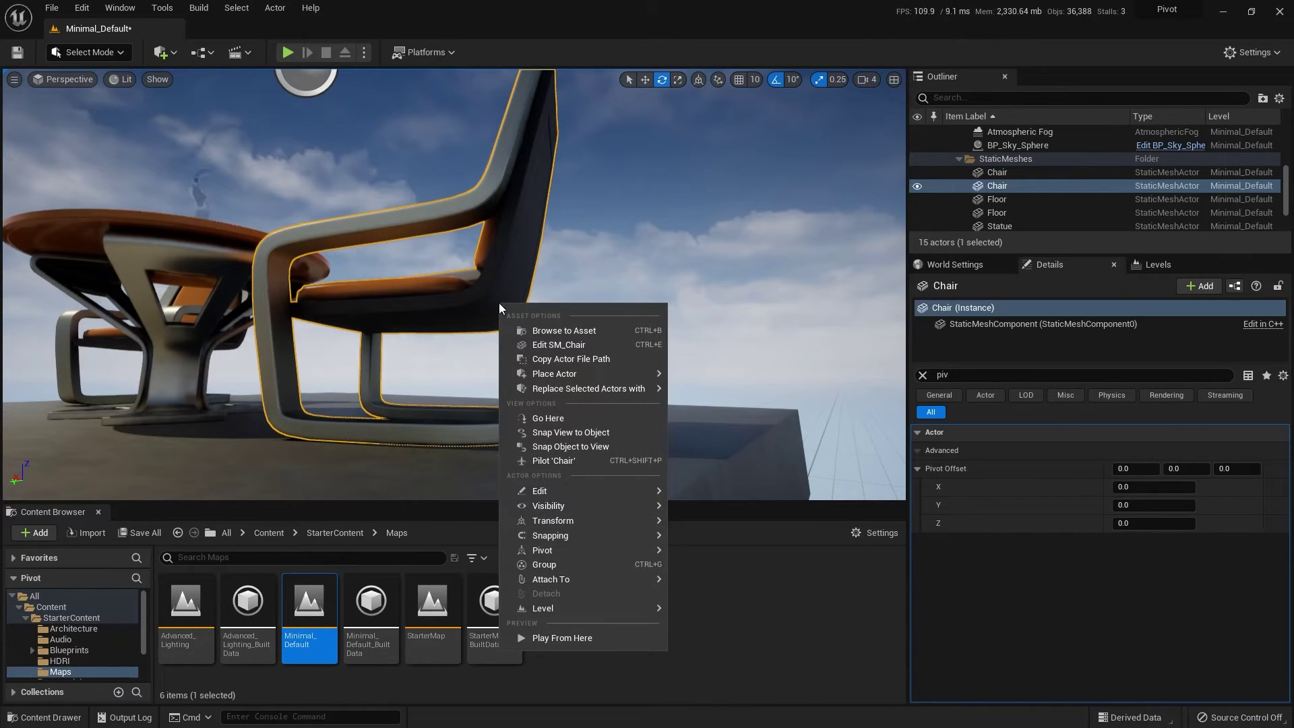
mouse_move(563, 553)
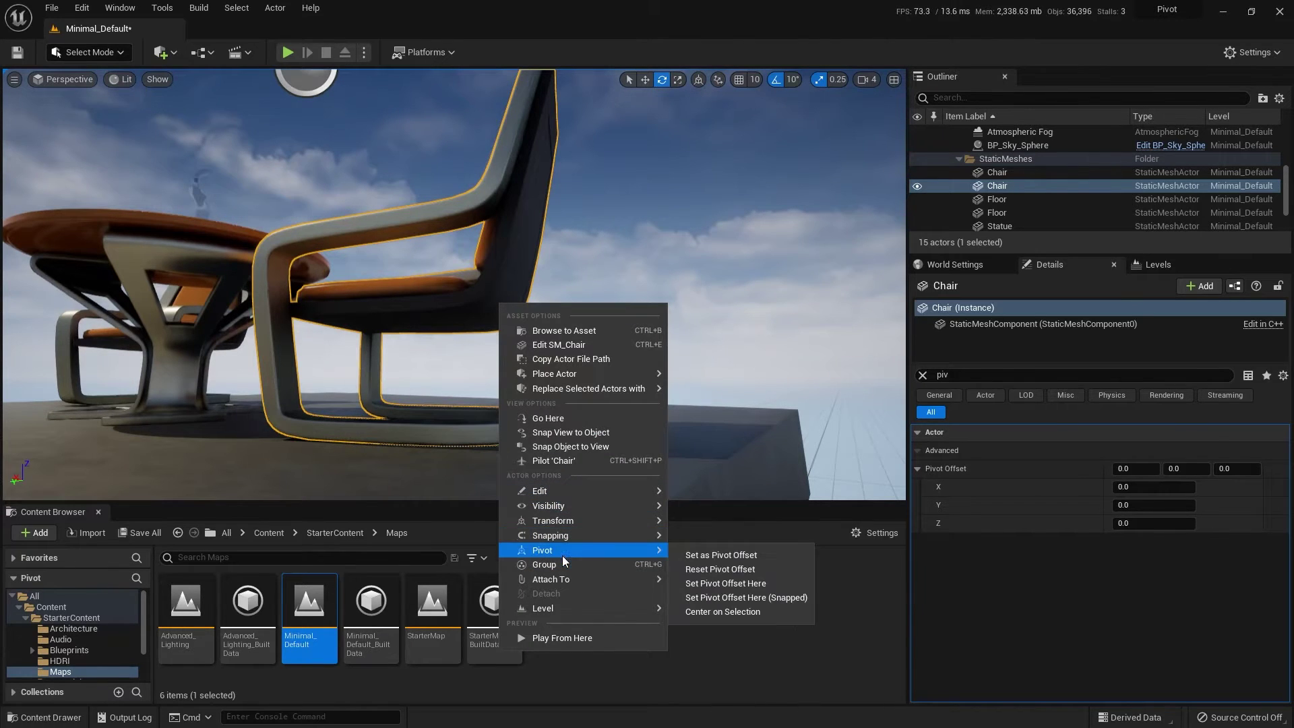
click(725, 556)
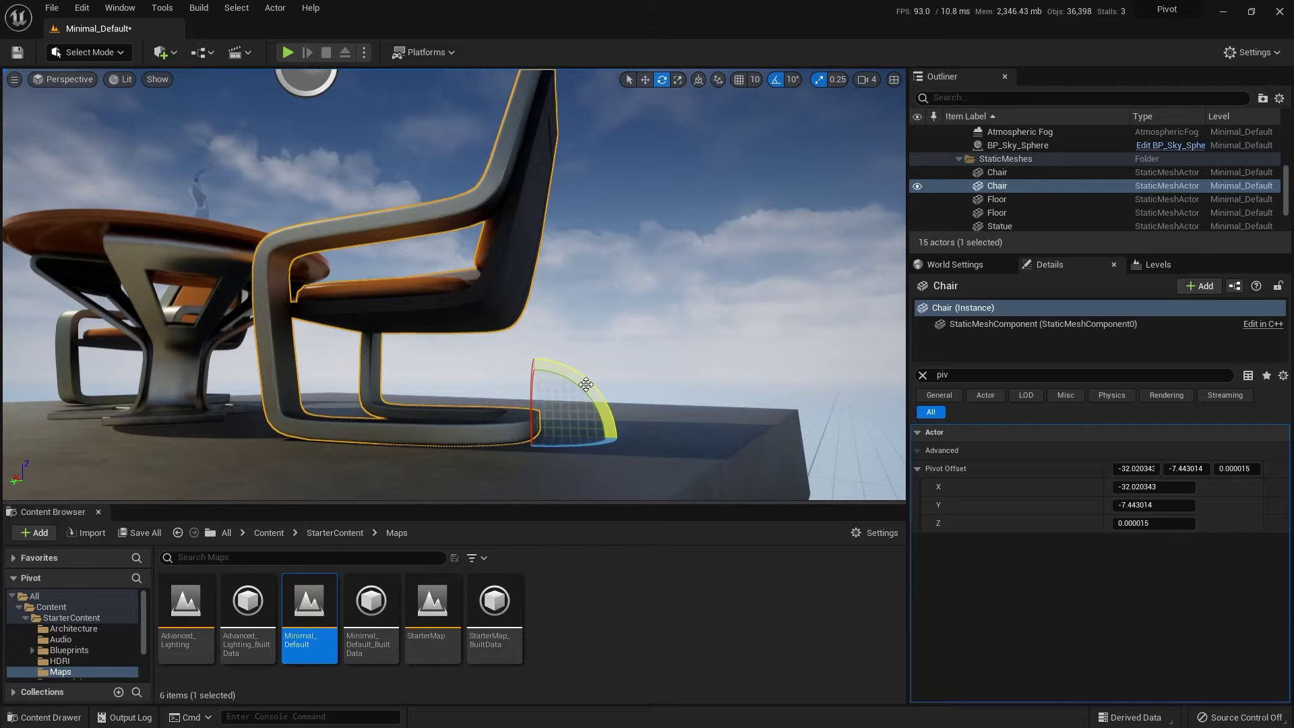
drag(587, 388, 586, 388)
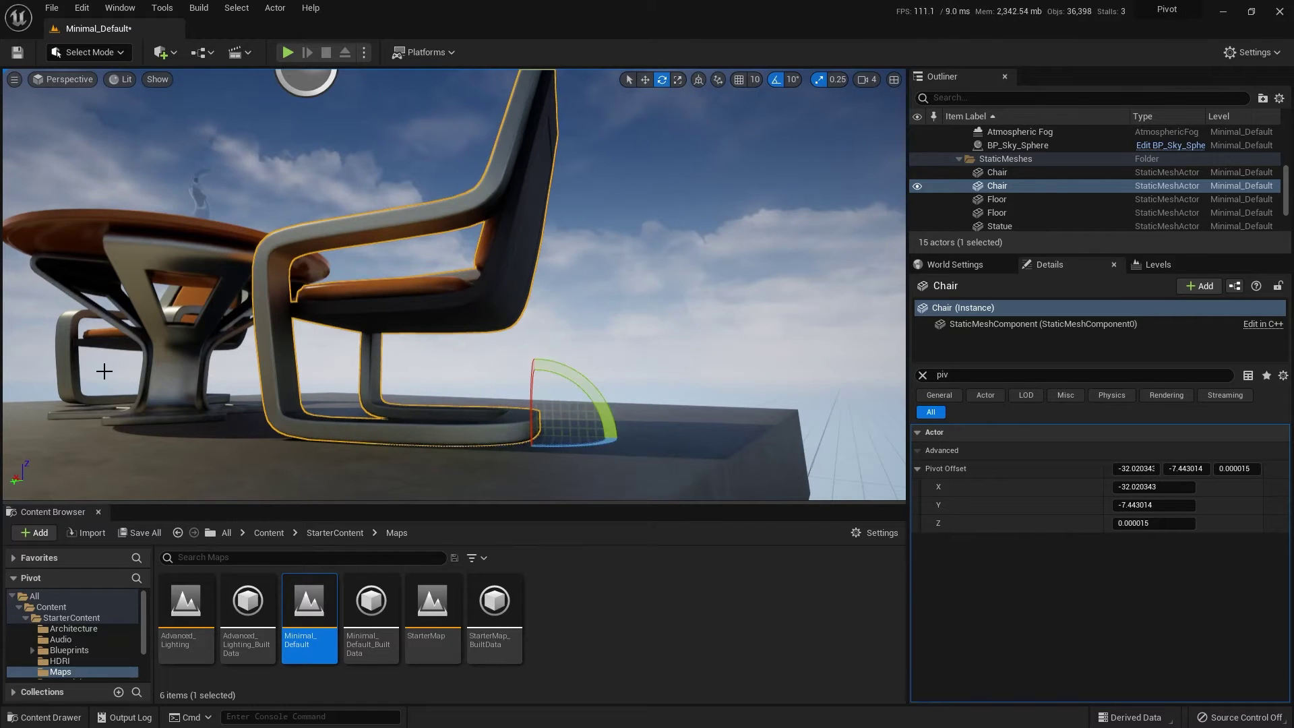
- Select and frame the chair on the other side of the table, and clear the property filter
click(82, 350)
key(f)
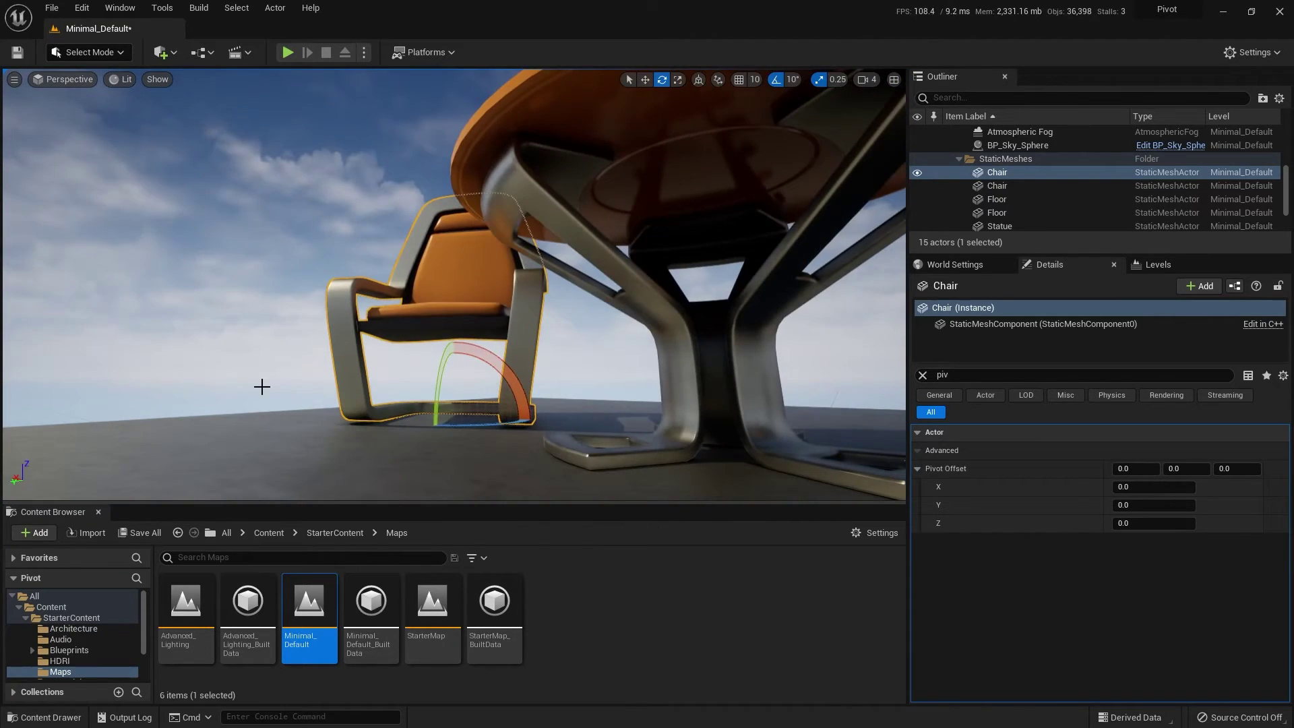
alt+drag(198, 377, 467, 398)
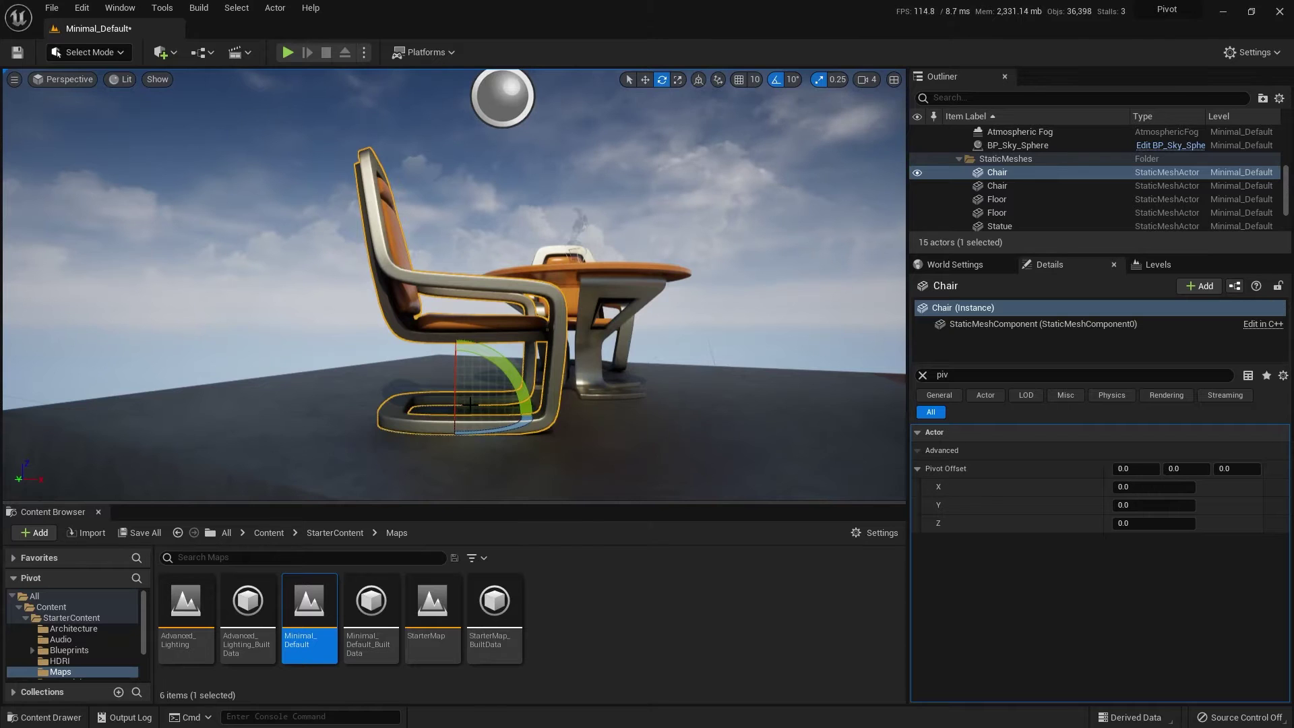
click(923, 375)
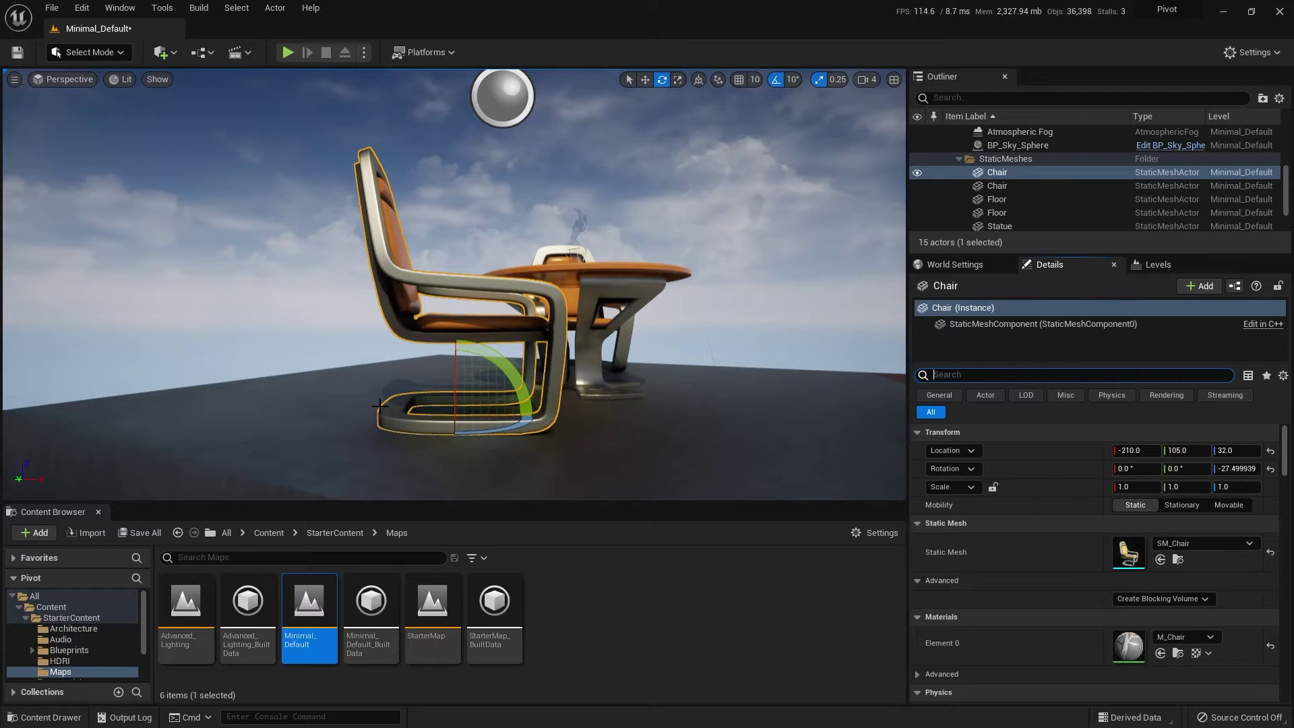
- Switch the editor to Modeling mode and search the plugins for "model"
click(120, 54)
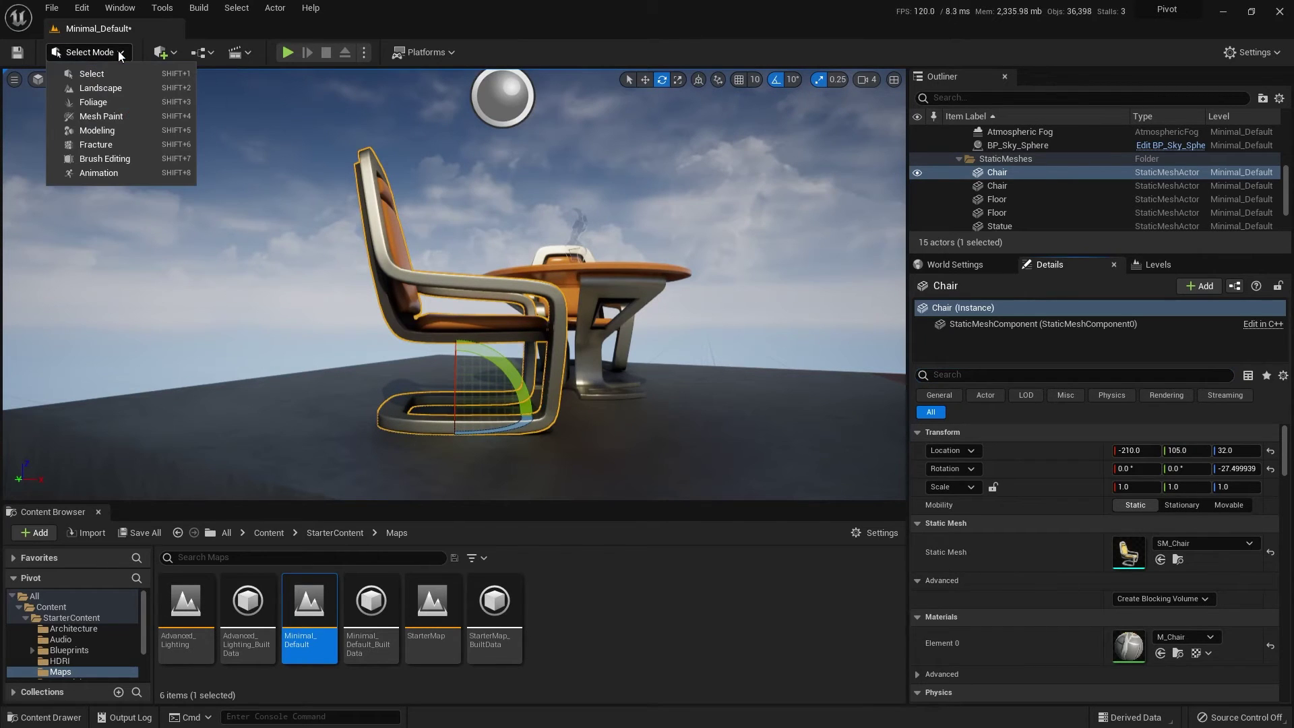
click(104, 130)
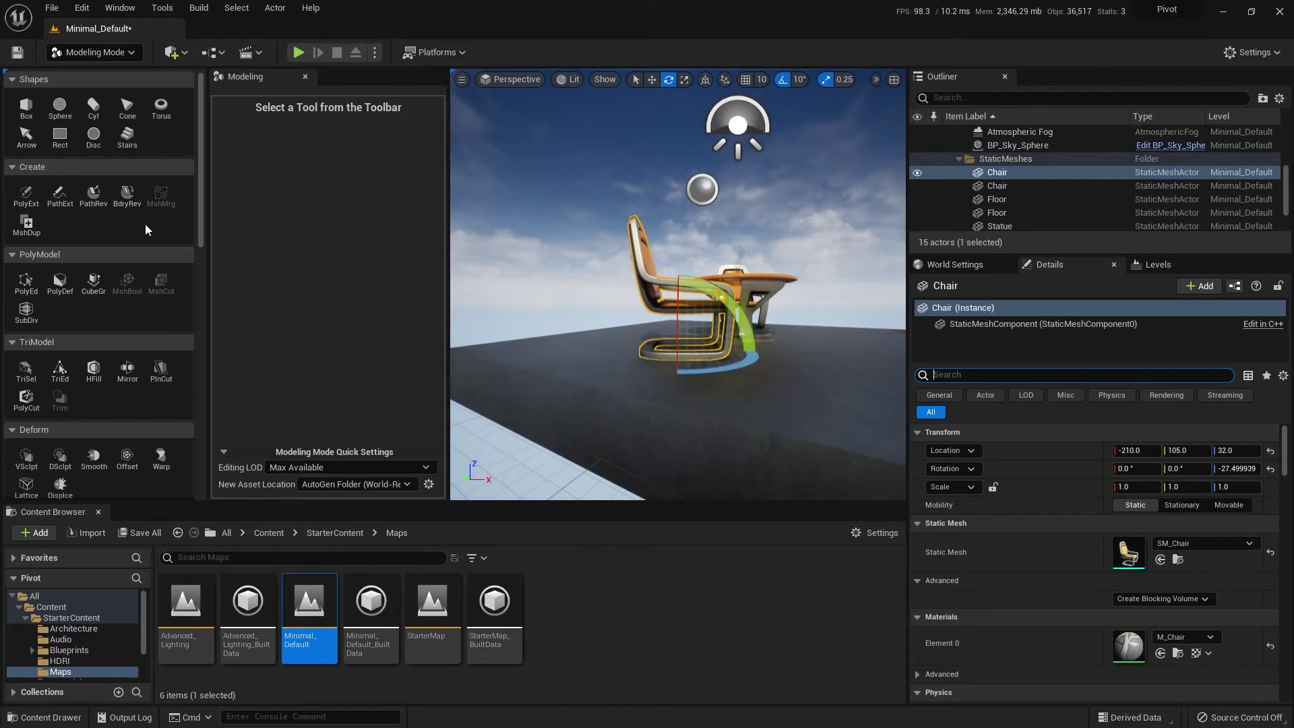
click(1252, 52)
click(1209, 122)
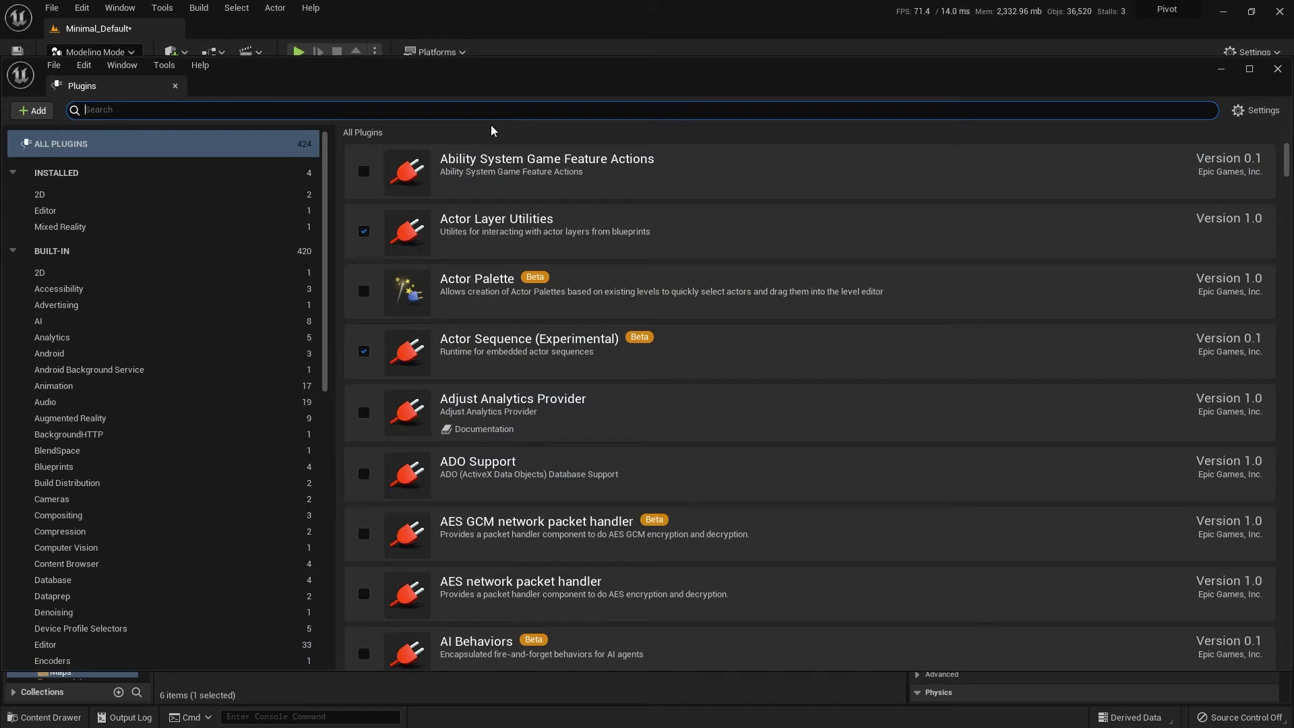
text(model)
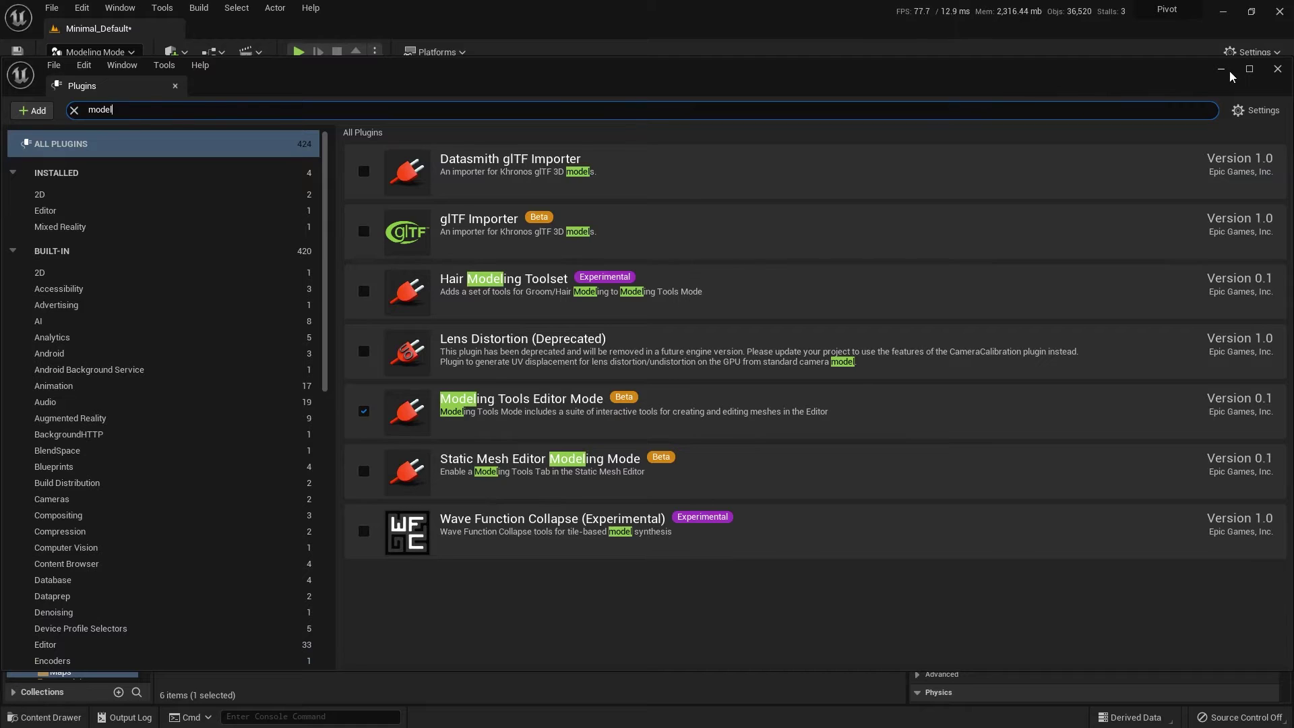
- Close the plugin list and start the Pivot tool on the selected chair
click(1278, 70)
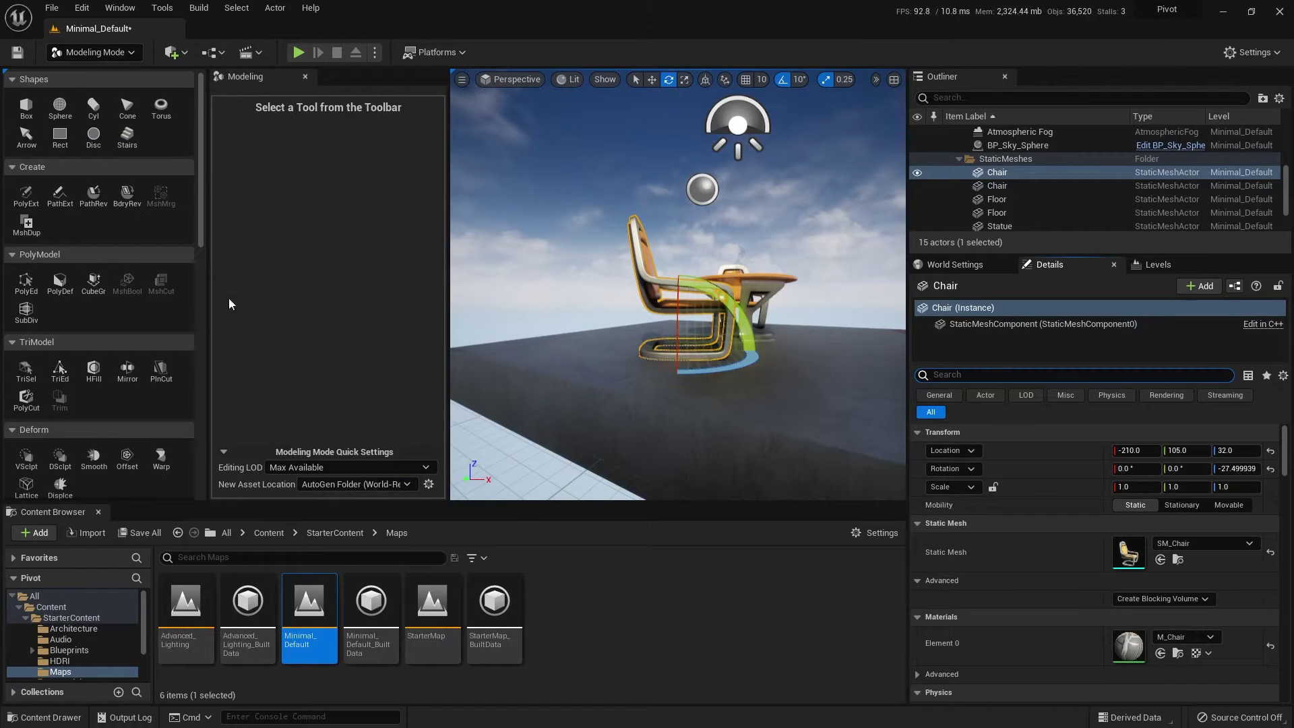
scroll(108, 326, down, 4)
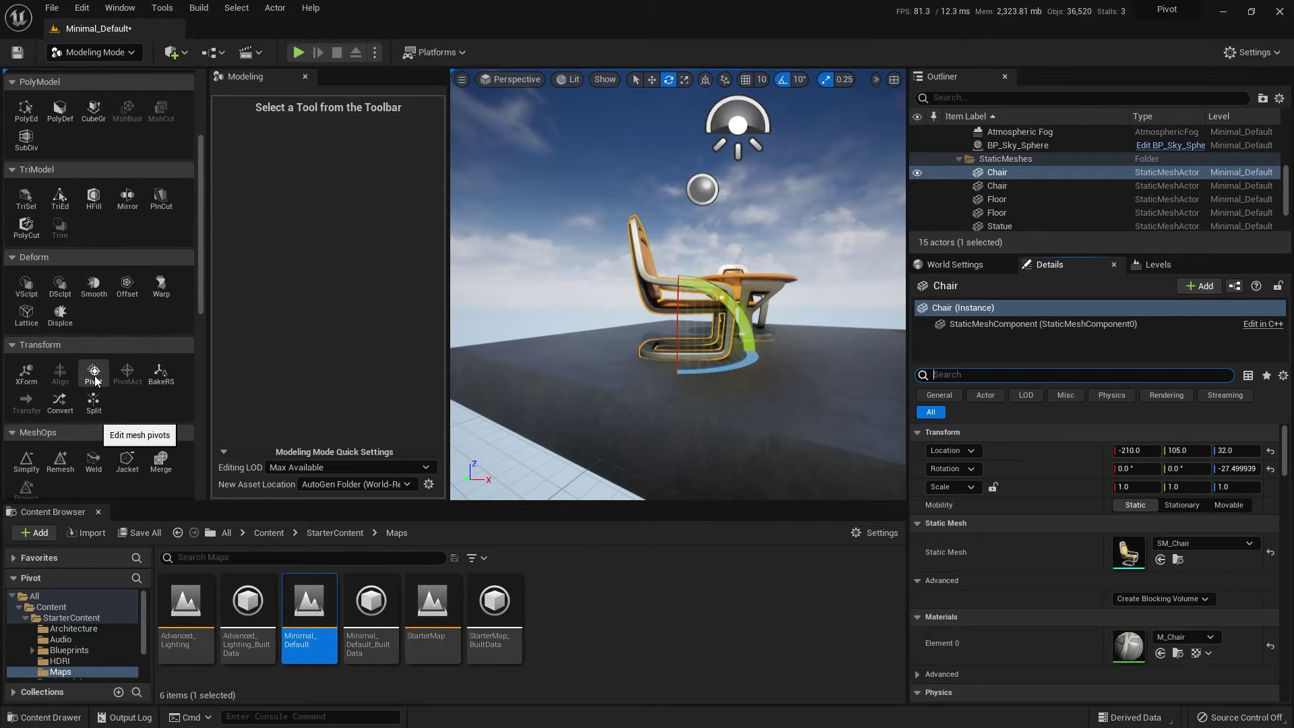
click(95, 376)
- Shift the chair's pivot a short distance along the base with the transform gizmo
scroll(657, 396, up, 5)
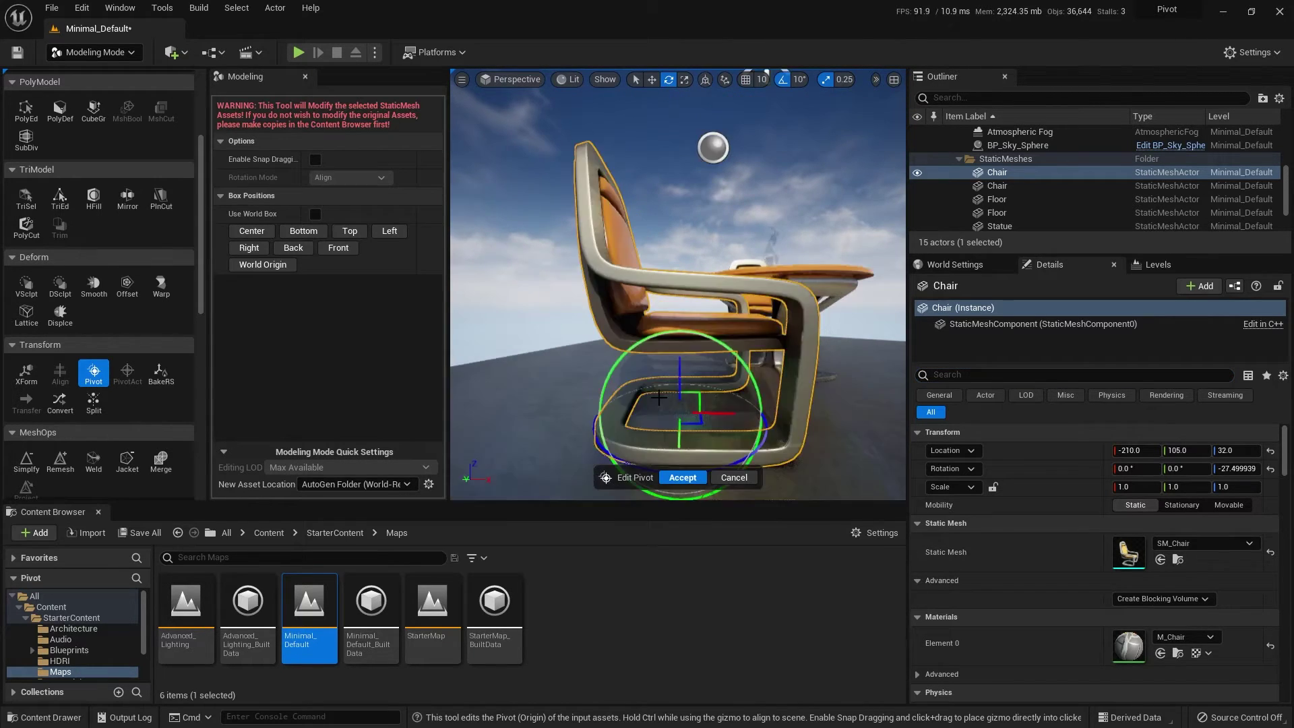
scroll(658, 397, down, 5)
mouse_move(762, 368)
right_down()
mouse_move(728, 411)
mouse_move(743, 378)
right_up()
alt+drag(549, 405, 515, 405)
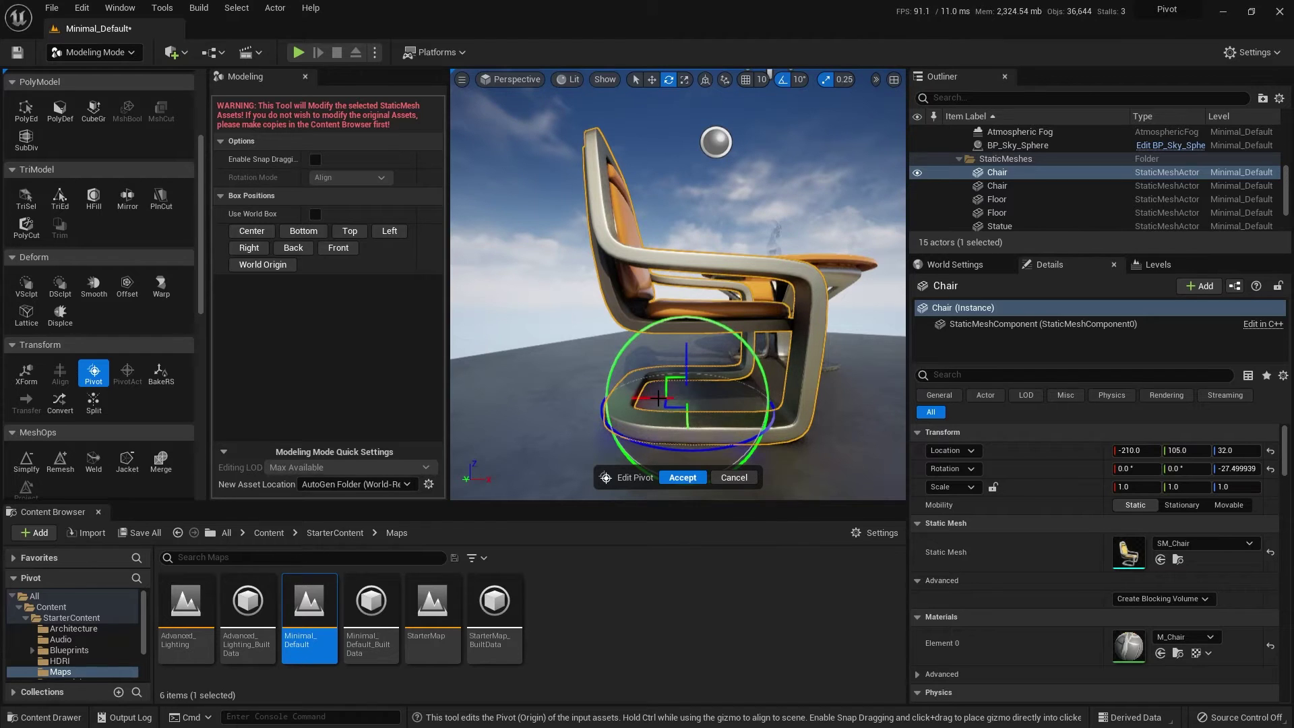
drag(658, 398, 687, 393)
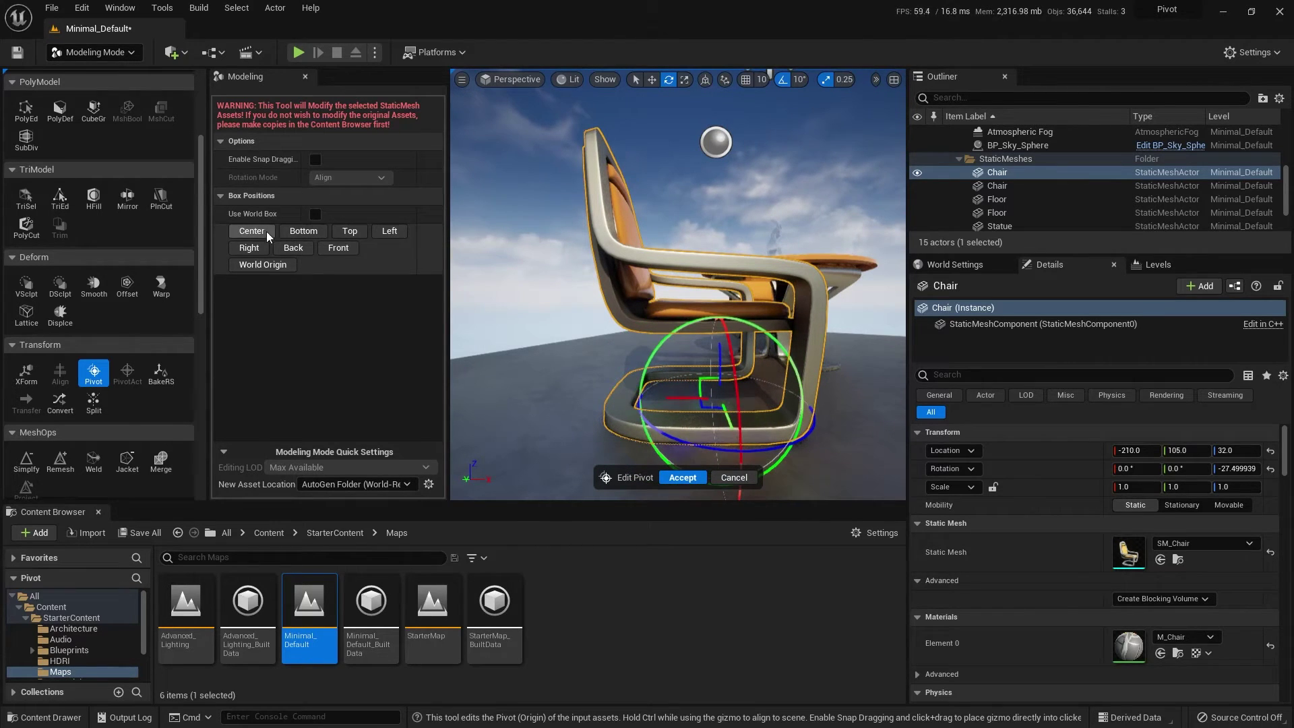
- Try the Top, Center and Left box positions for the chair's pivot
click(349, 231)
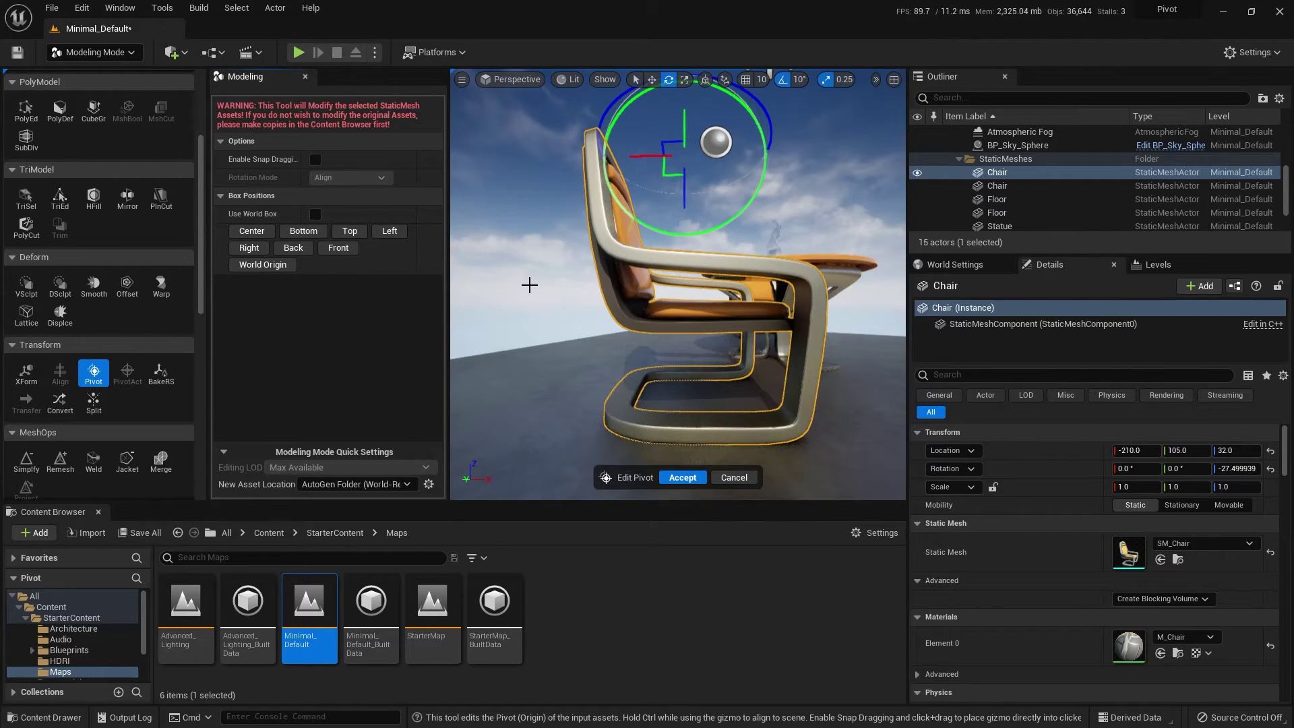
drag(529, 283, 533, 256)
middle_drag(534, 291, 512, 253)
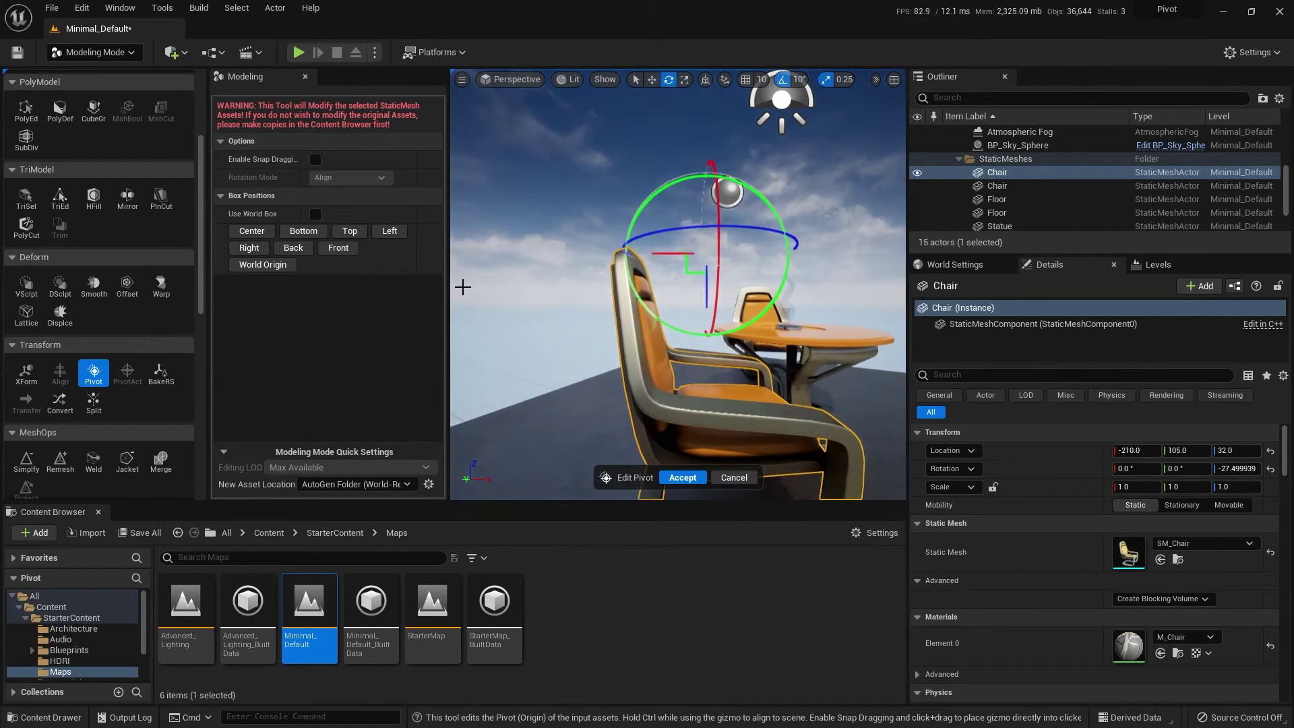
click(254, 232)
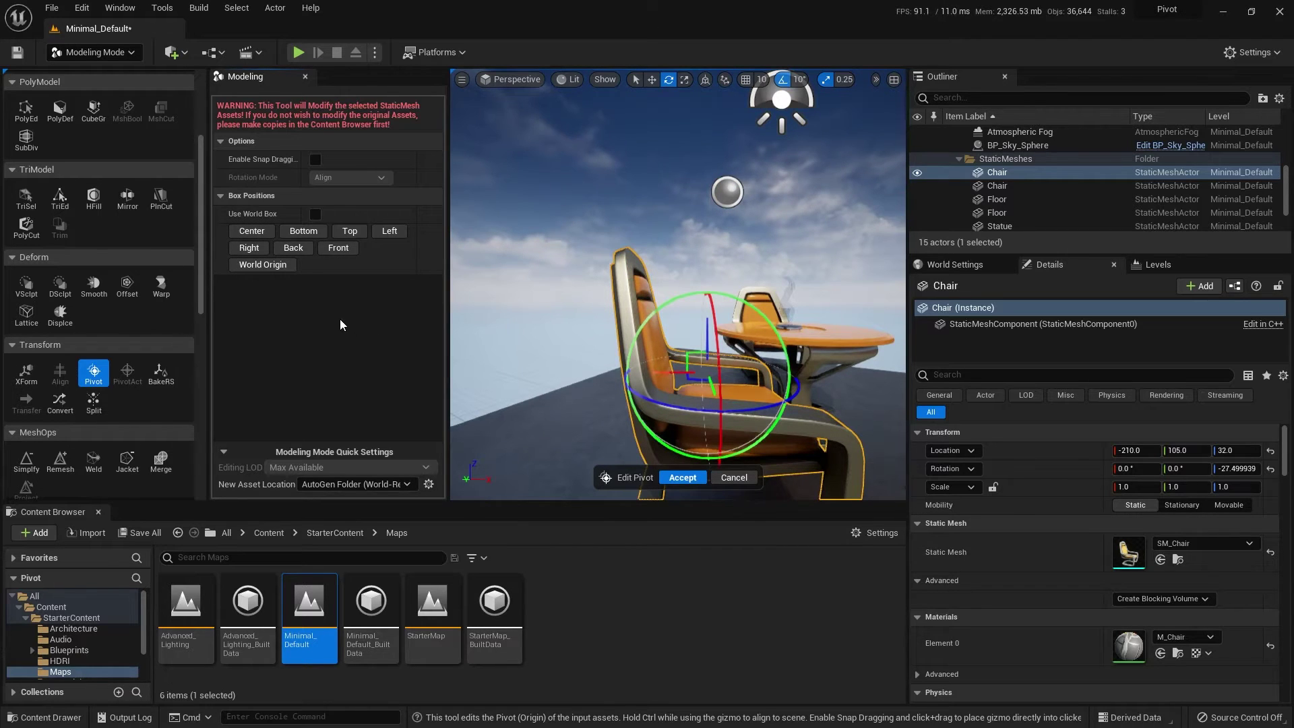
click(387, 232)
alt+drag(498, 321, 334, 317)
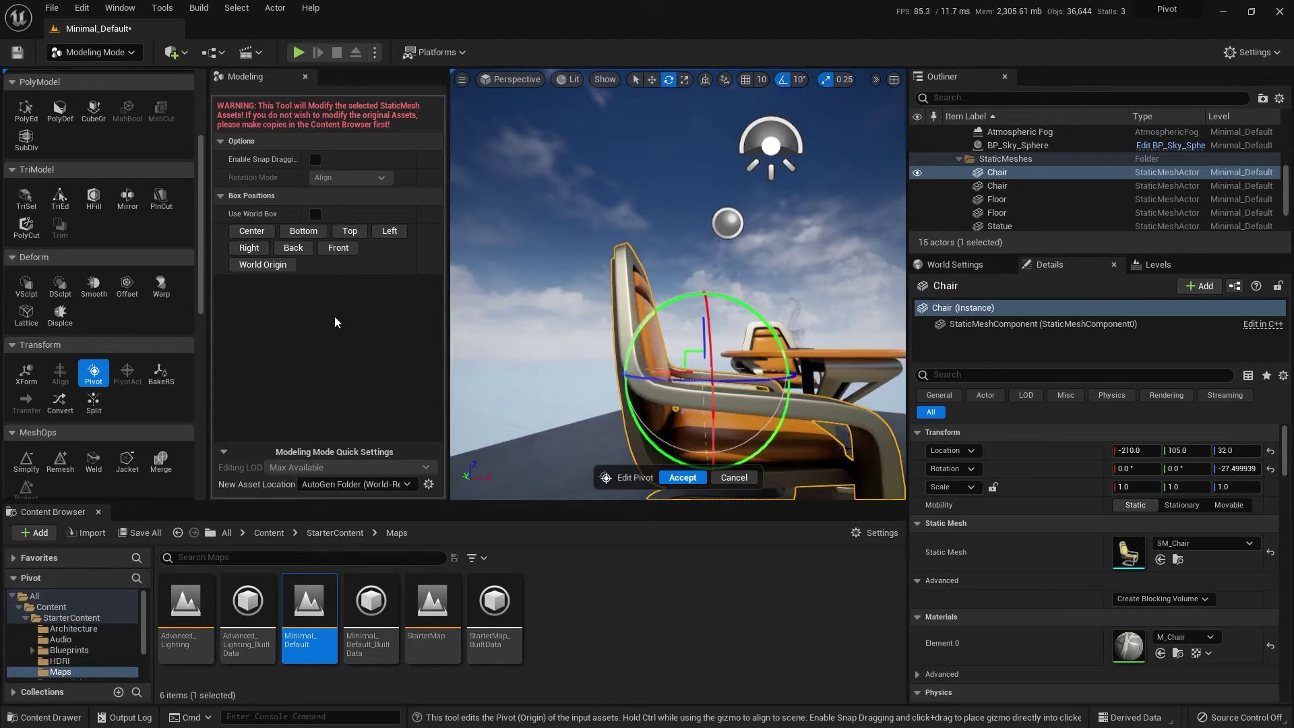
- Try placing the chair's pivot at the World Origin and view it from a distance
click(265, 269)
scroll(566, 306, down, 10)
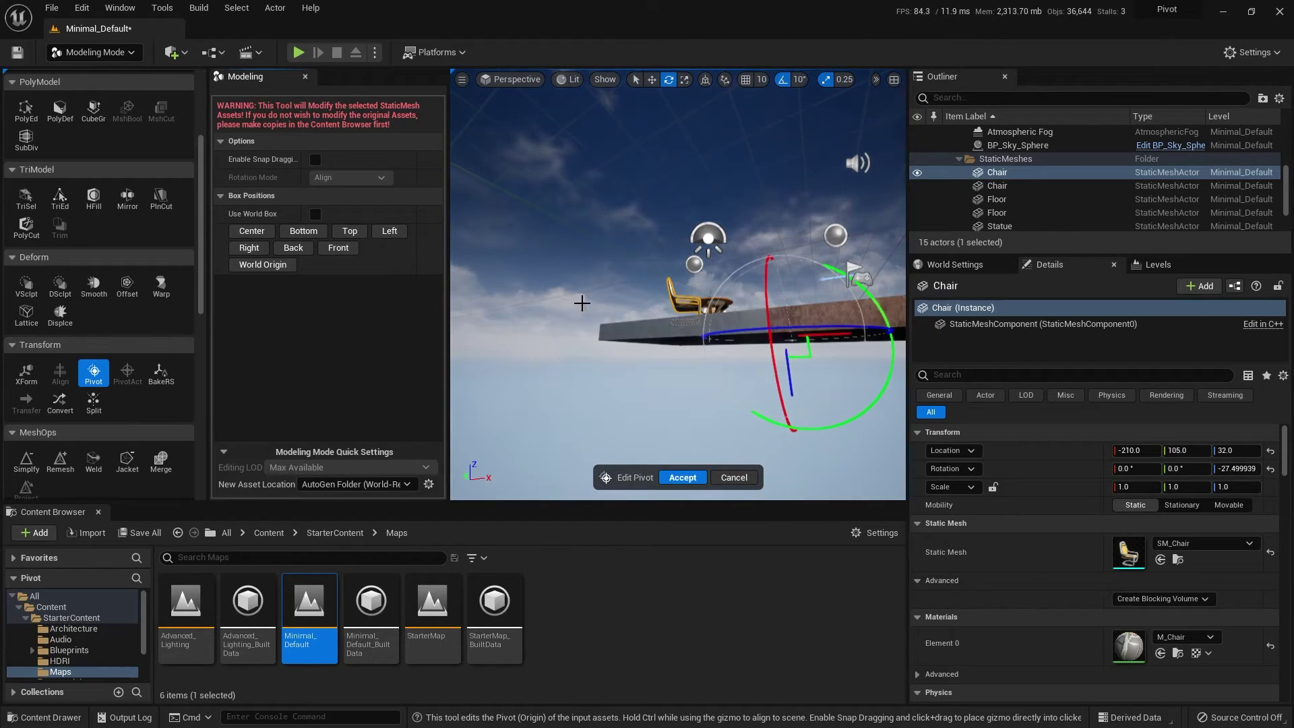
scroll(681, 306, up, 6)
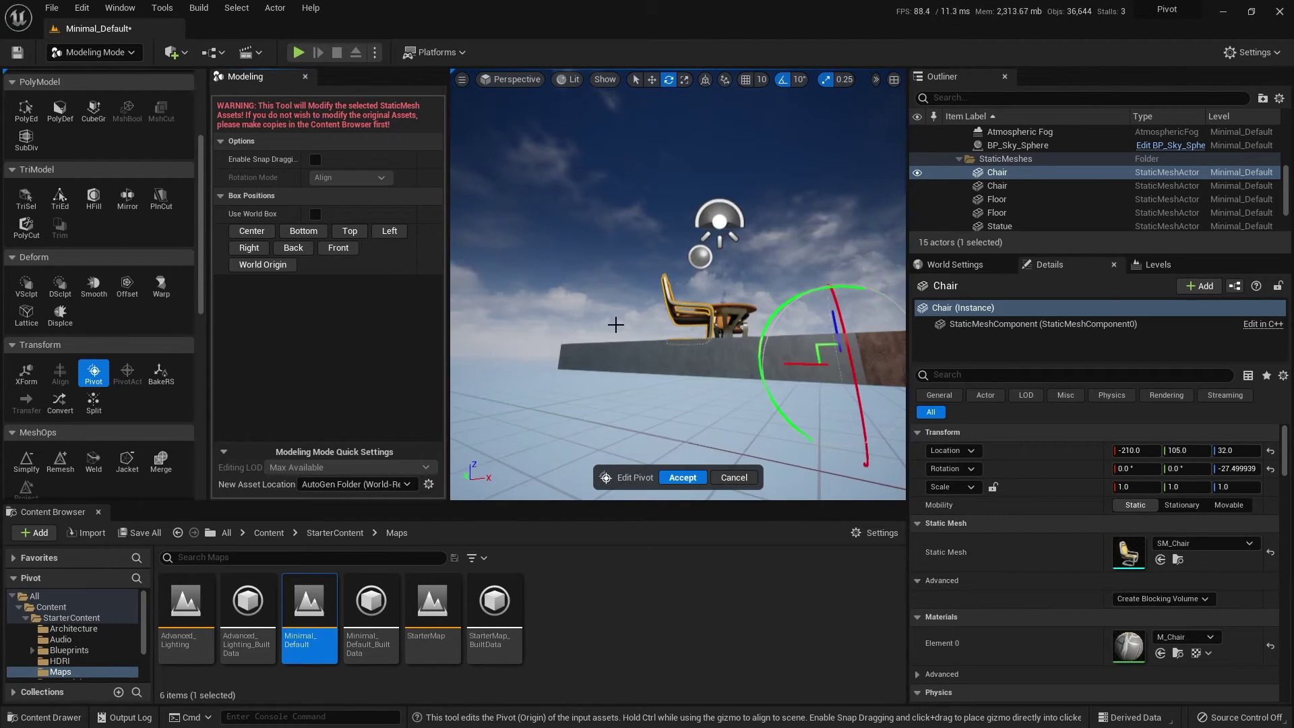
alt+drag(616, 325, 610, 384)
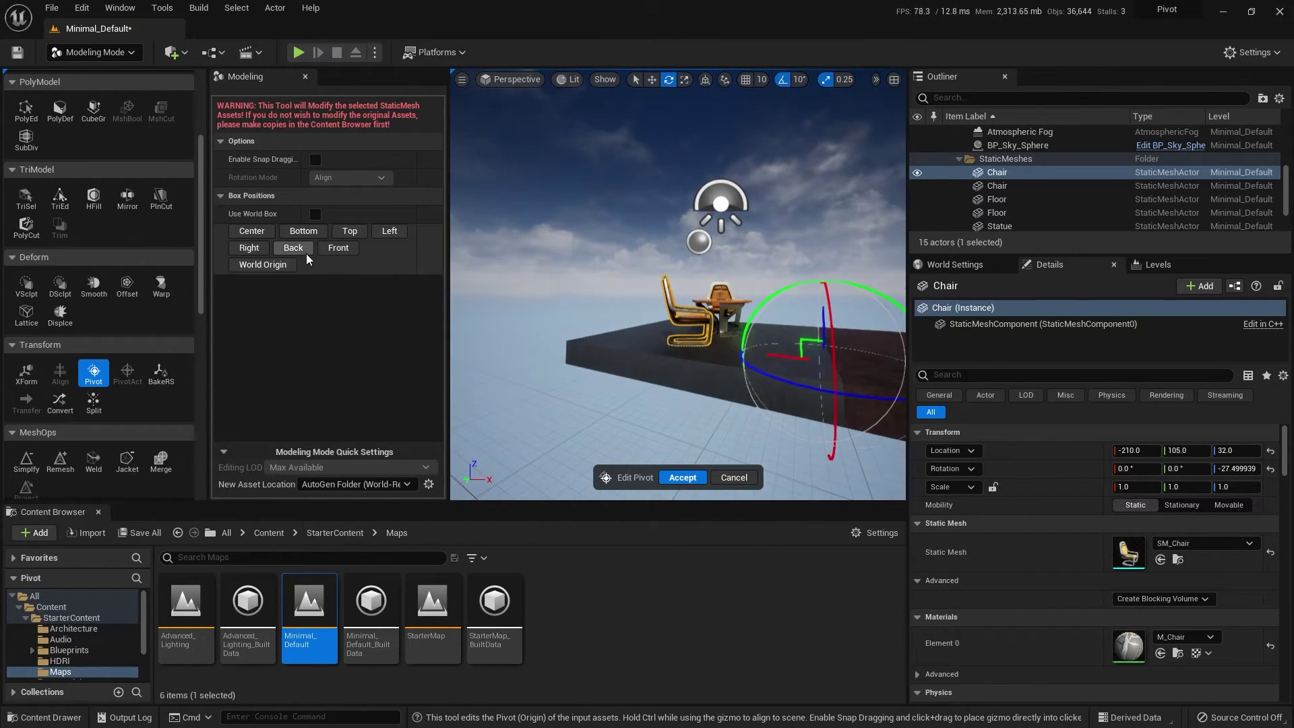
- Set the pivot to the Bottom box position and move it back toward the rear of the chair's base
click(305, 231)
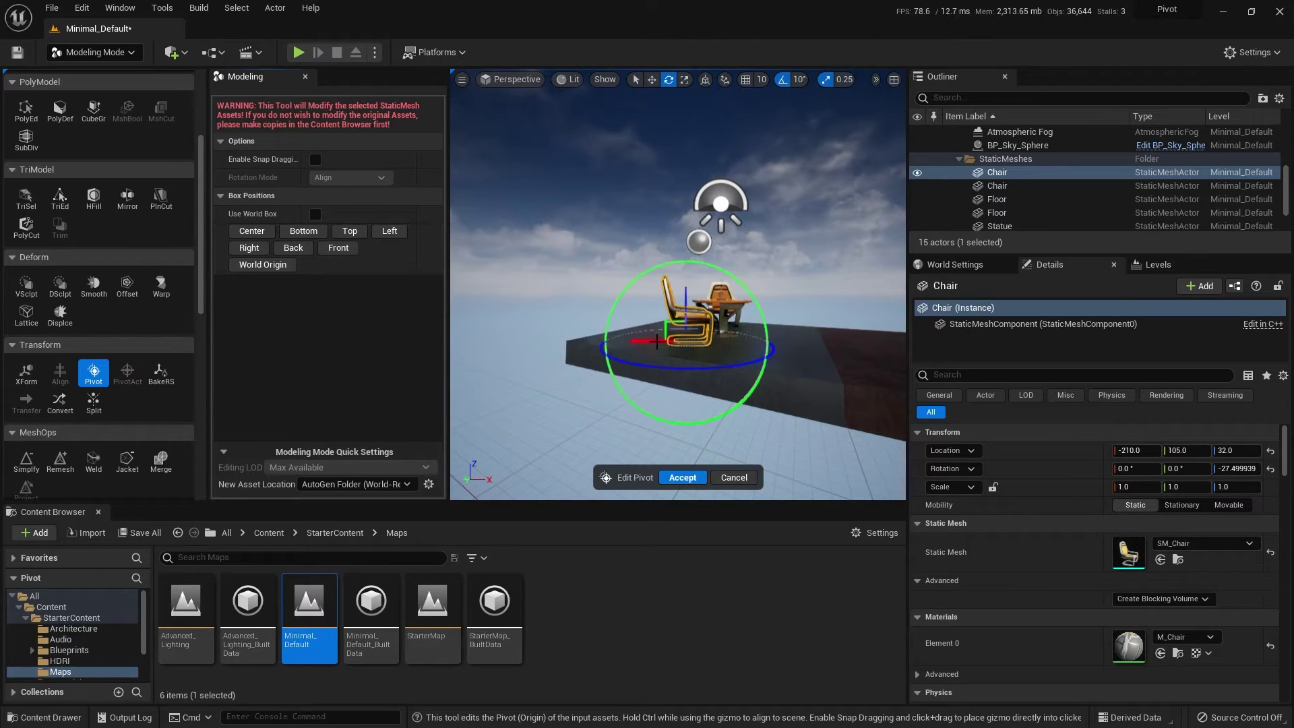
key(f)
alt+drag(662, 392, 584, 394)
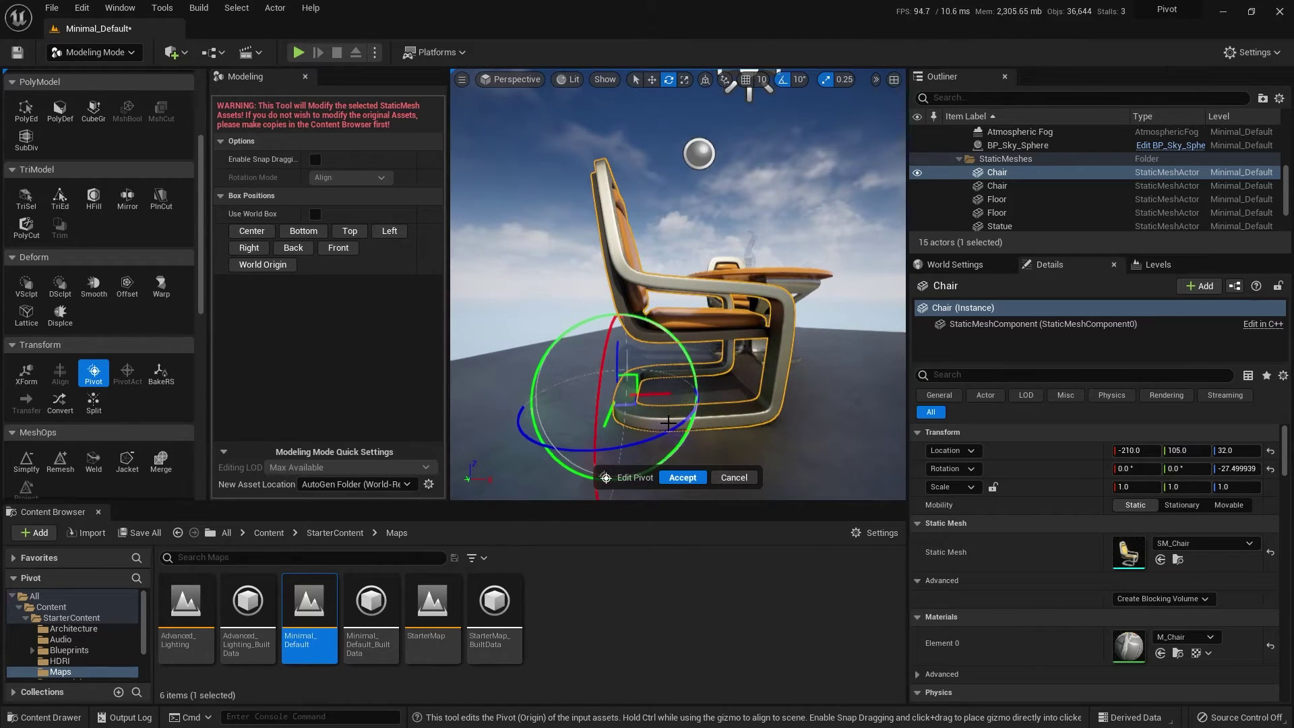
scroll(668, 423, up, 6)
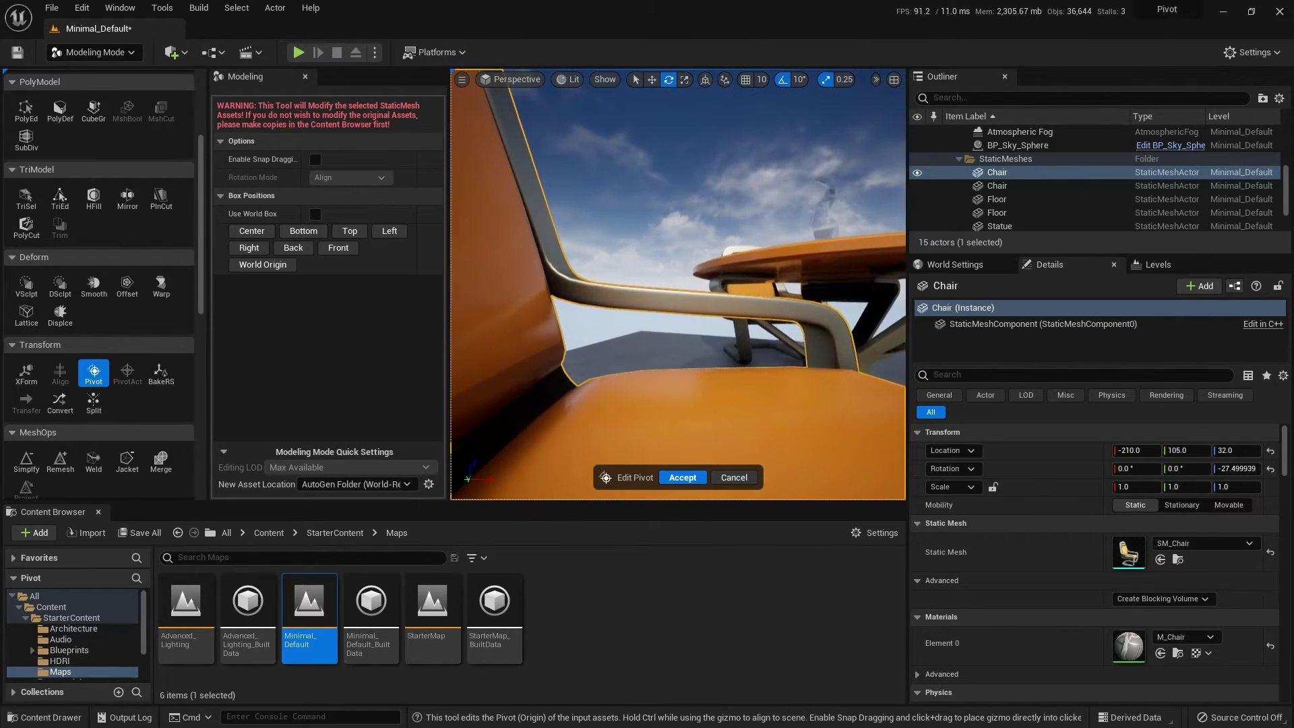
scroll(668, 423, down, 8)
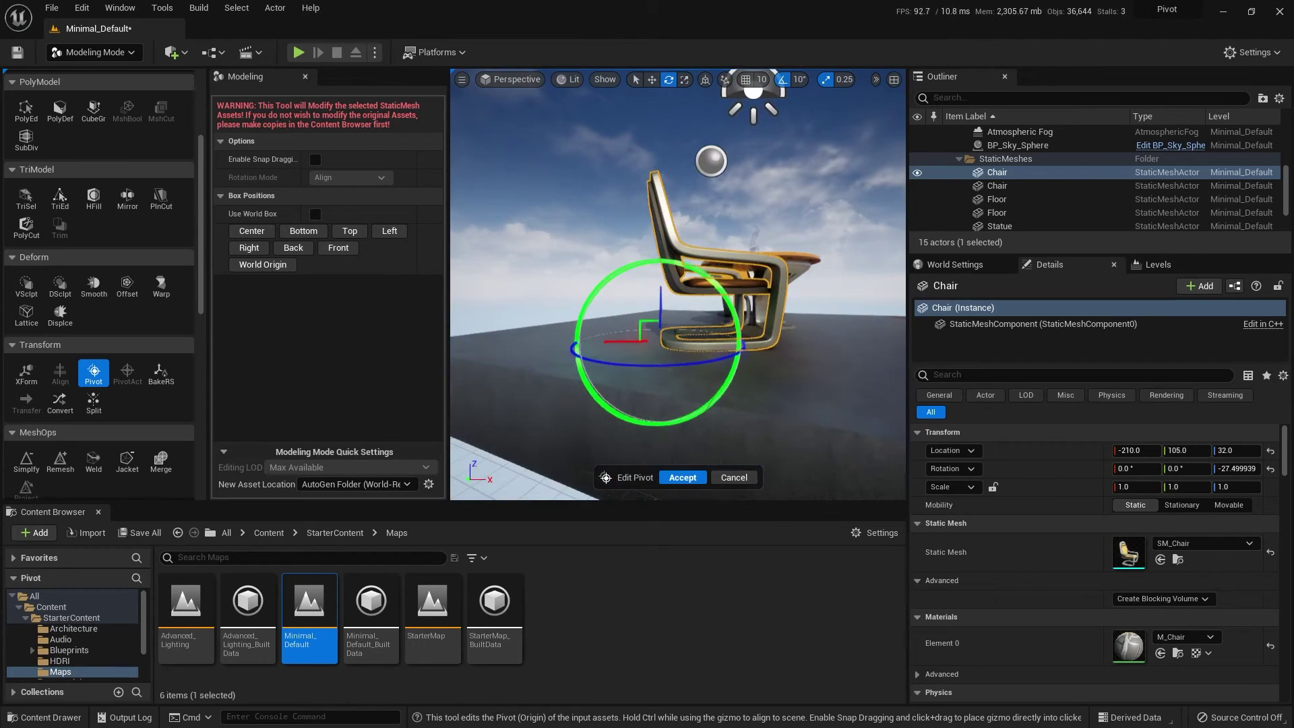
scroll(668, 423, up, 2)
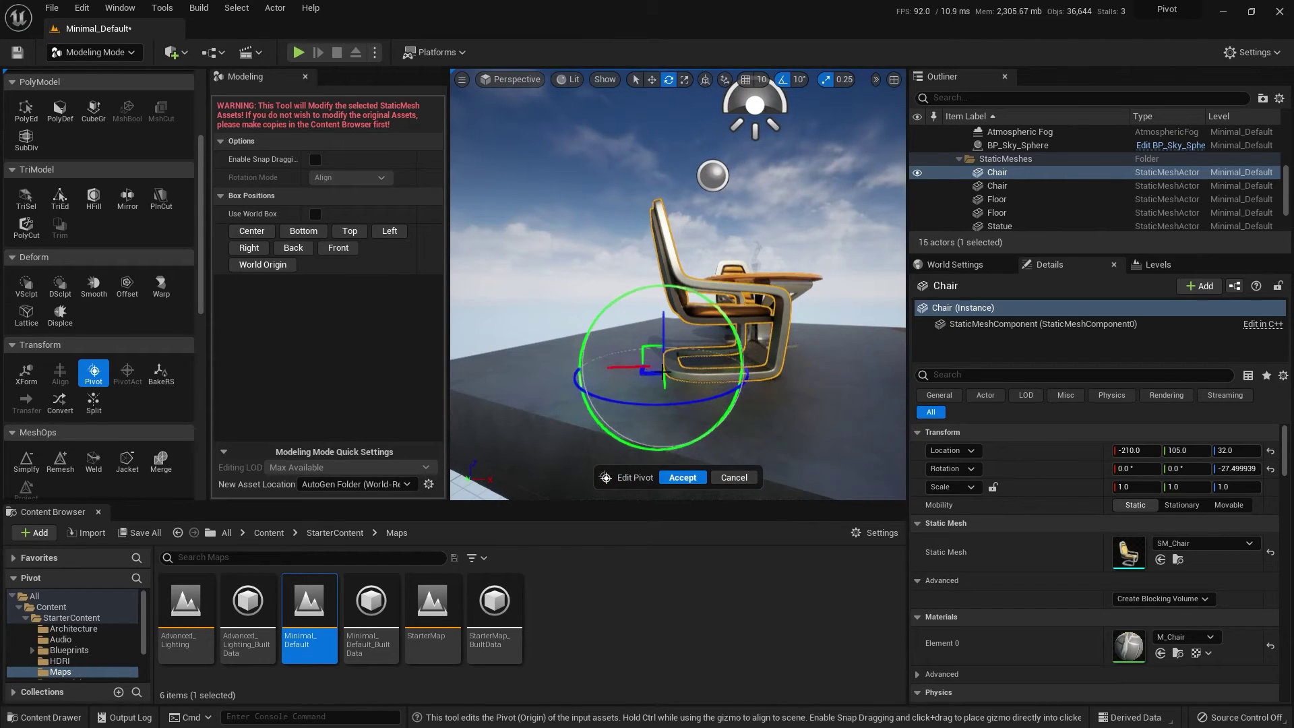
- Align the pivot with the rear end of the chair's base and accept the pivot edit
alt+drag(709, 389, 884, 384)
alt+drag(567, 282, 552, 284)
alt+drag(713, 402, 726, 402)
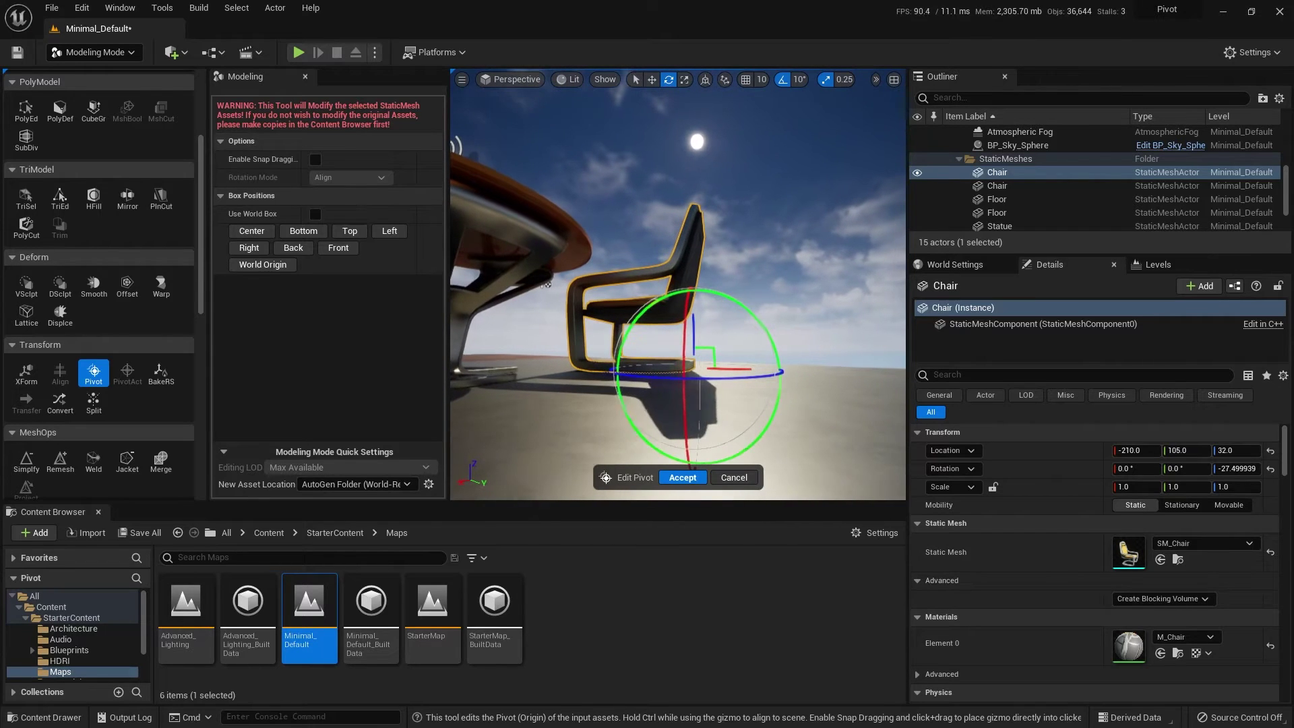
alt+right_drag(712, 402, 767, 401)
alt+drag(531, 274, 520, 345)
alt+drag(753, 410, 752, 409)
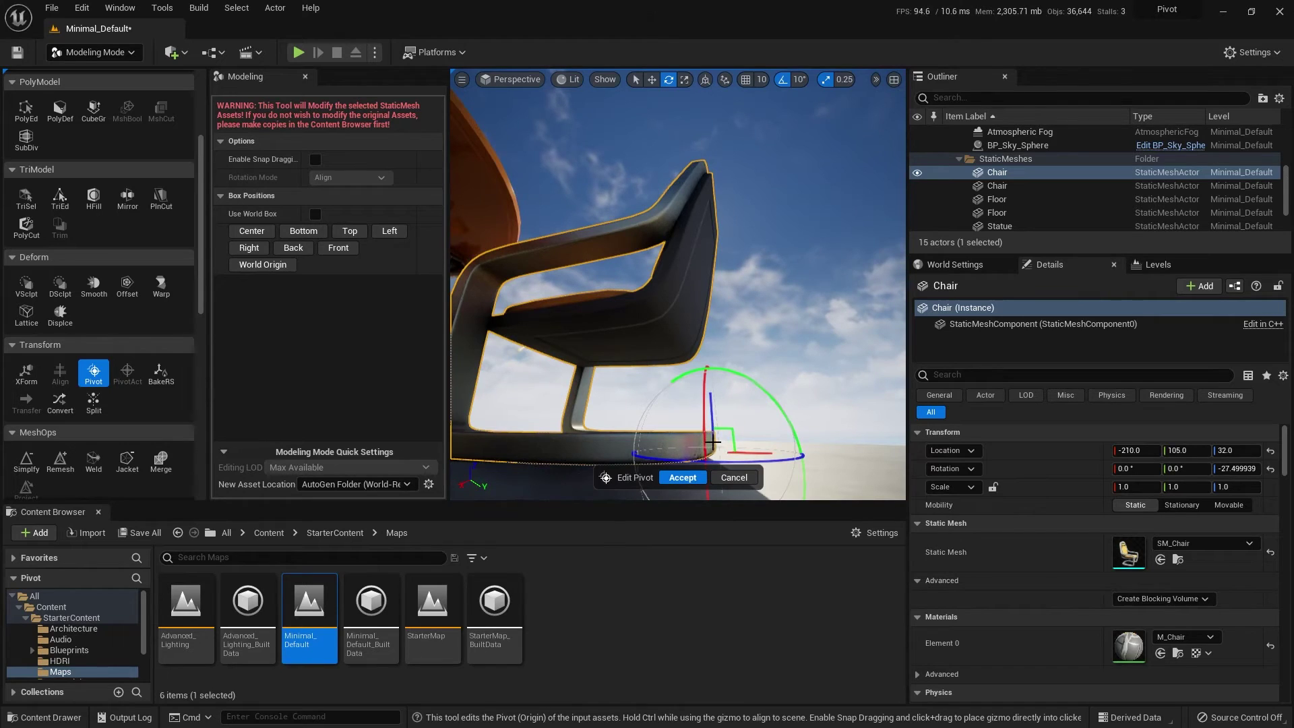
click(682, 477)
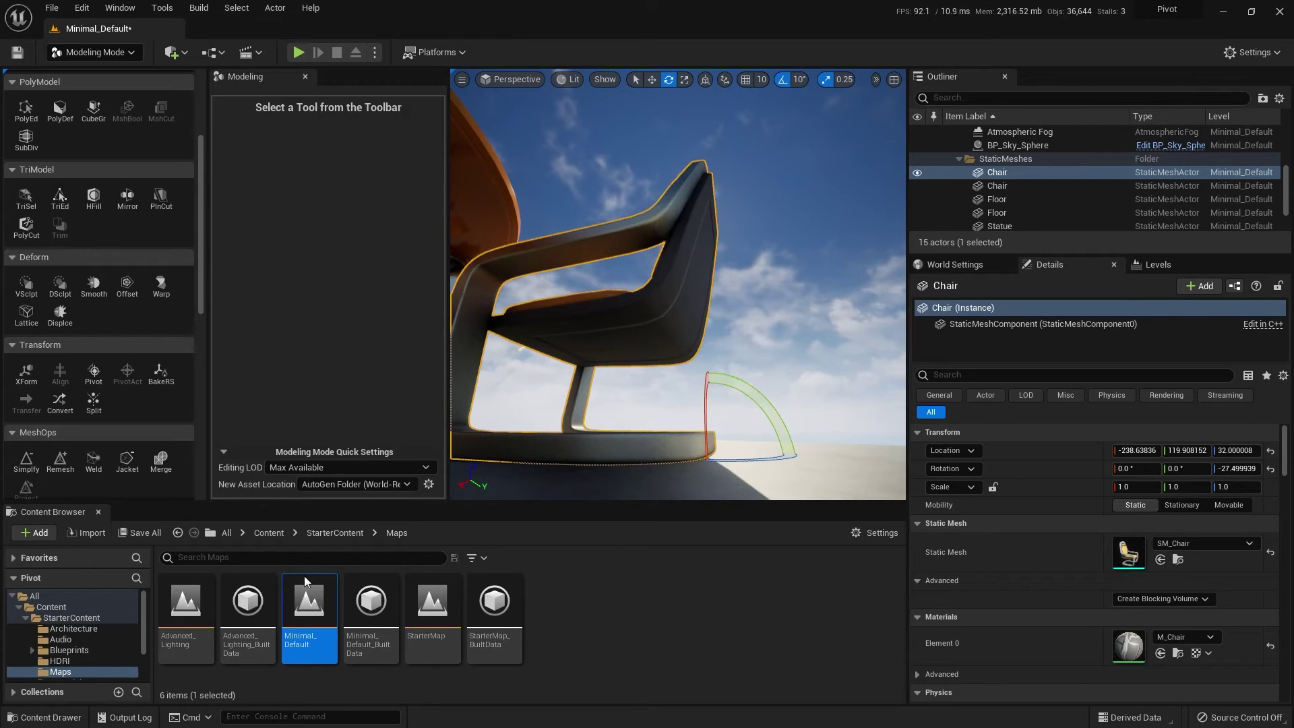
- Open the StarterContent Props folder and select the SM_Chair mesh asset
scroll(88, 648, down, 3)
click(67, 662)
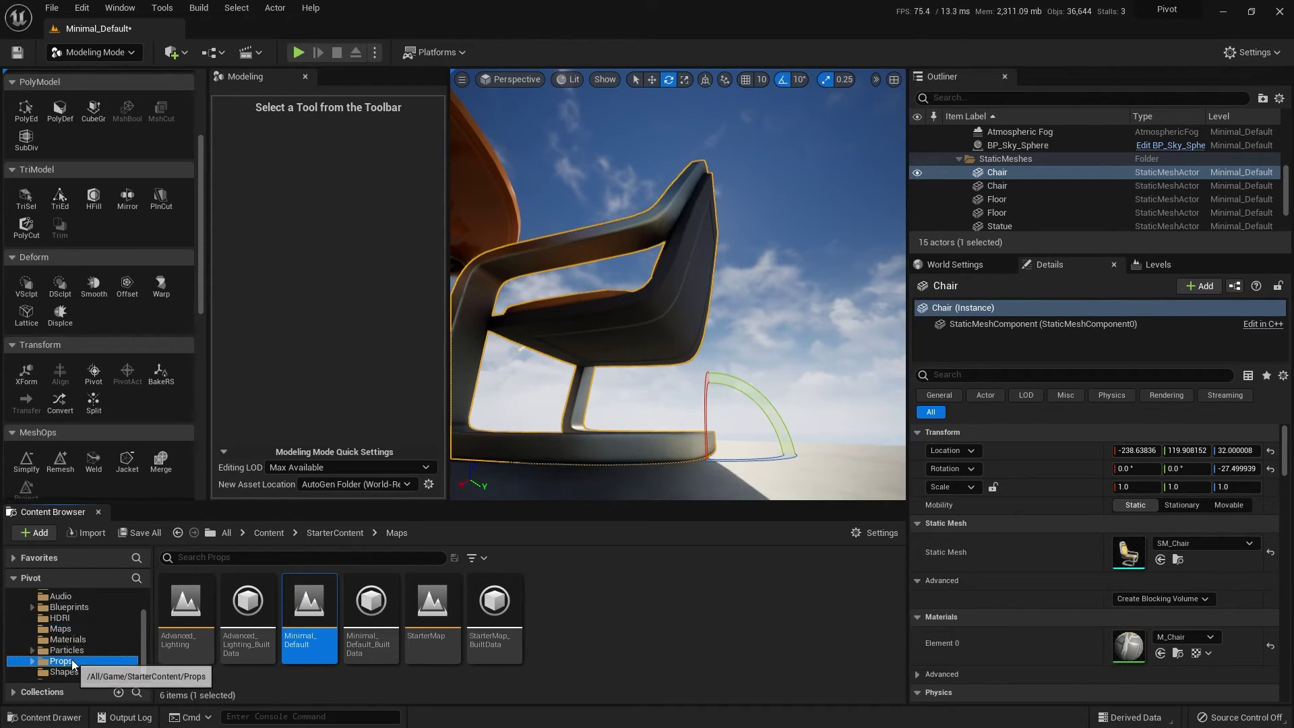
click(385, 620)
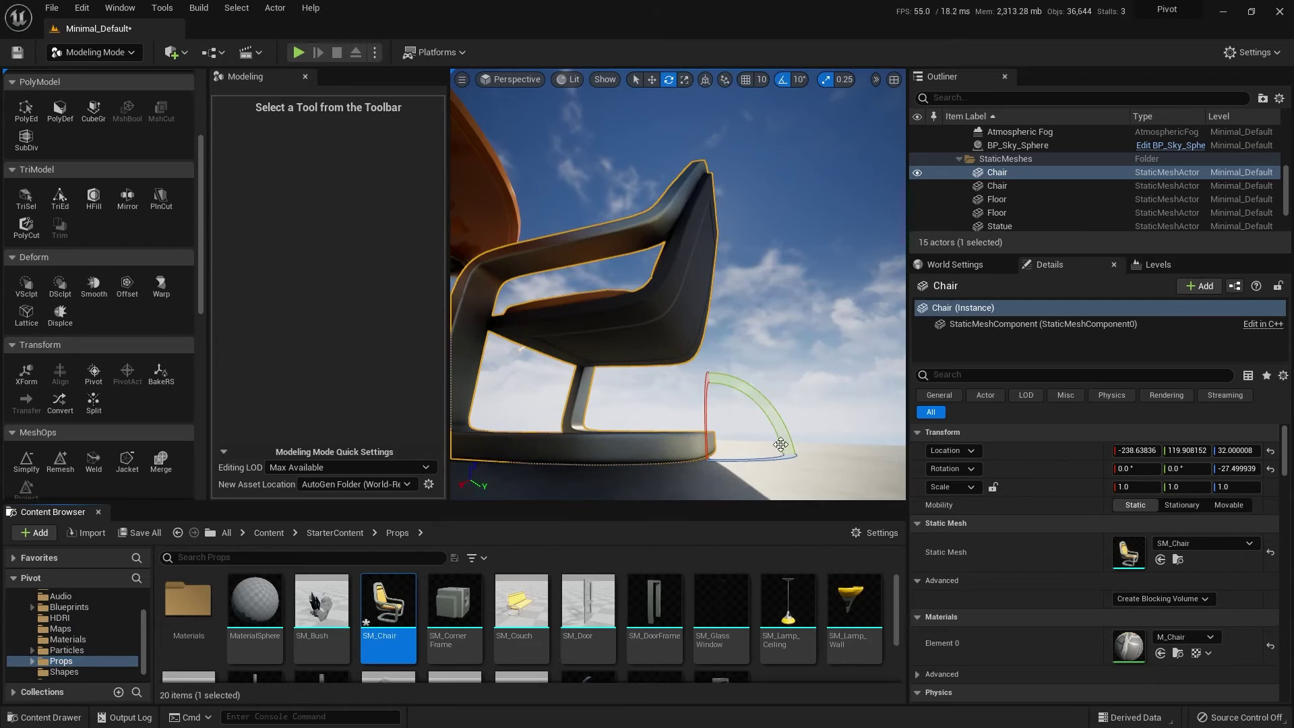
- Place a new SM_Chair instance on the floor away from the table and test its rotation about the pivot
alt+drag(780, 444, 829, 431)
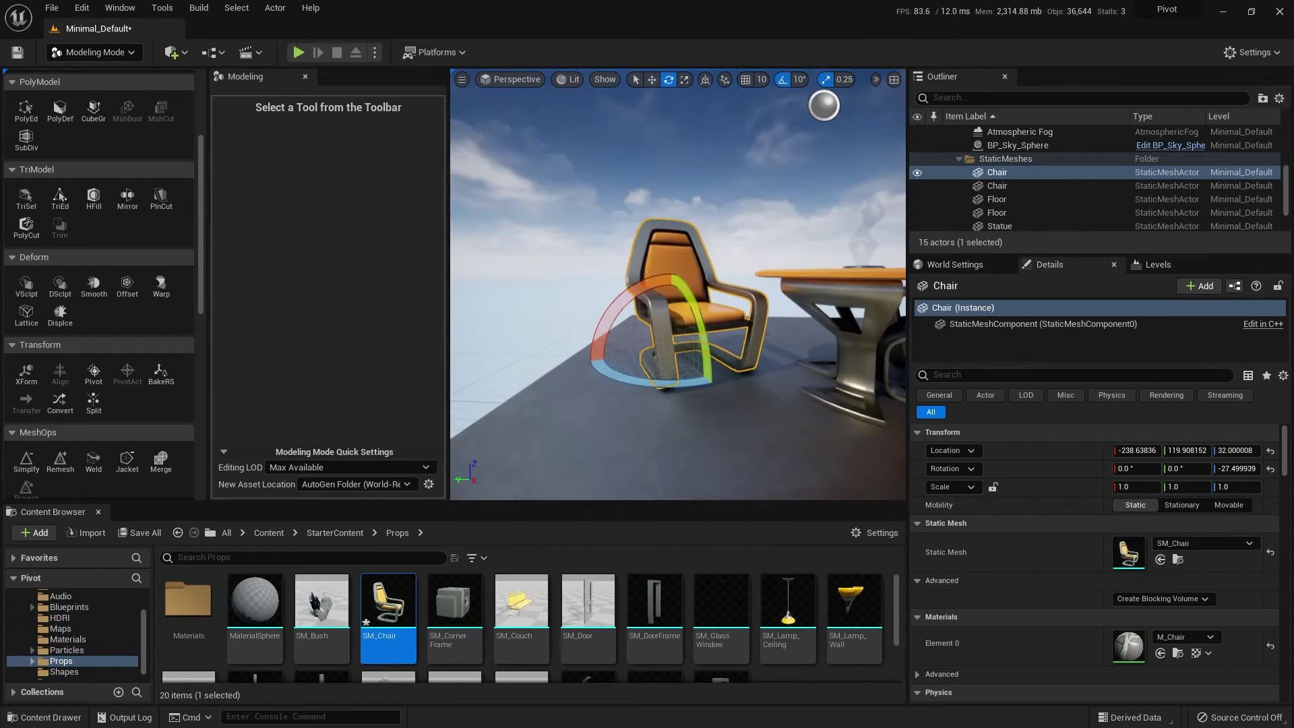
alt+right_drag(629, 399, 553, 398)
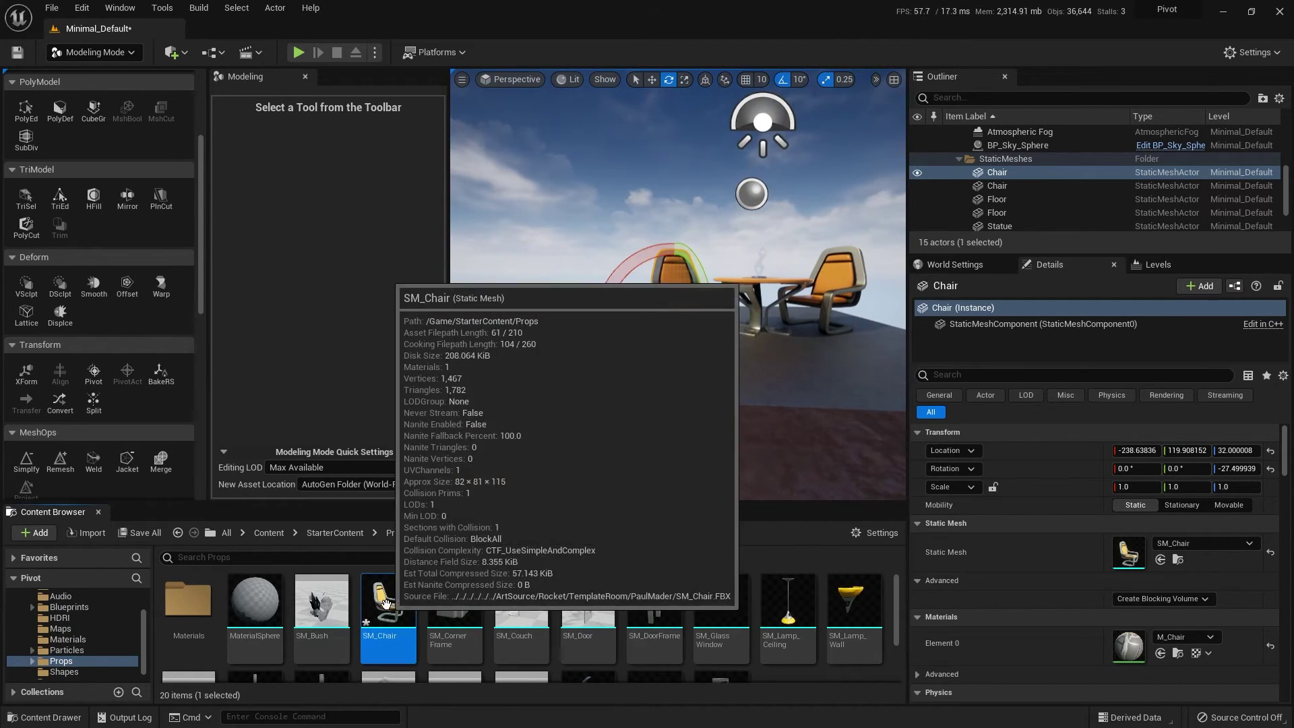
drag(386, 604, 768, 413)
alt+drag(884, 443, 1011, 442)
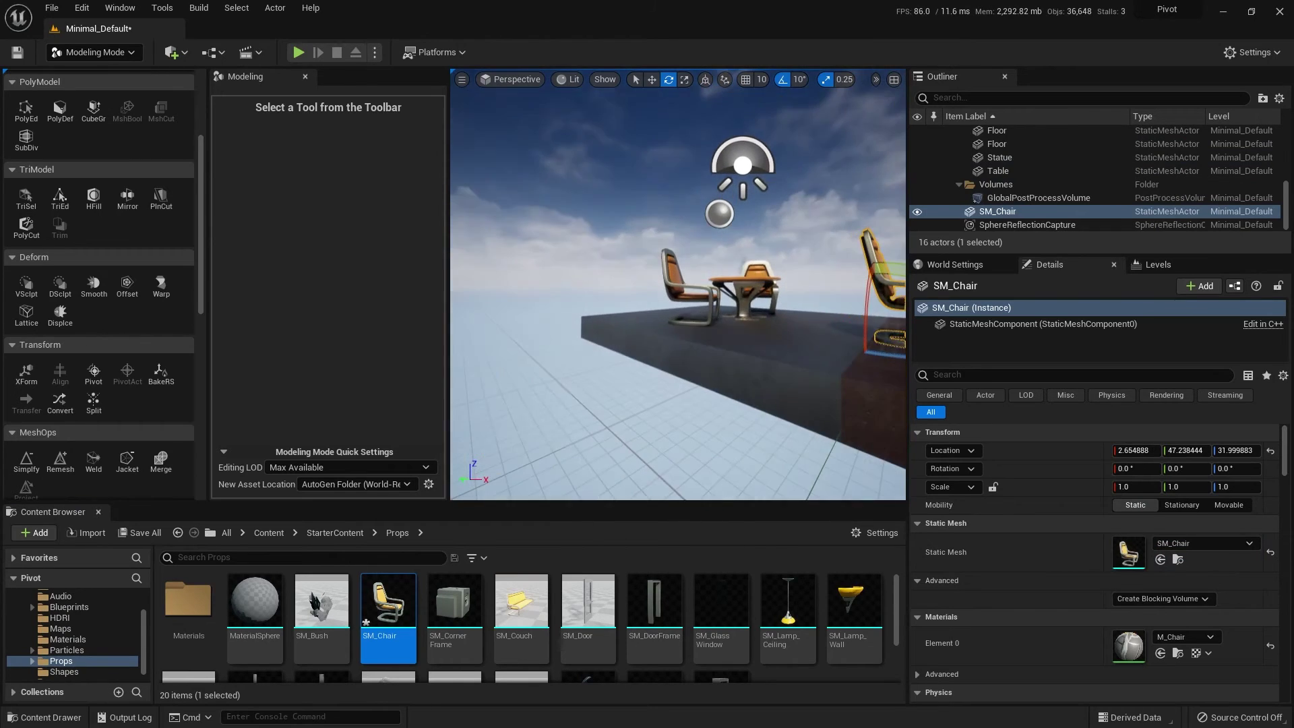
scroll(823, 347, down, 3)
drag(824, 343, 856, 277)
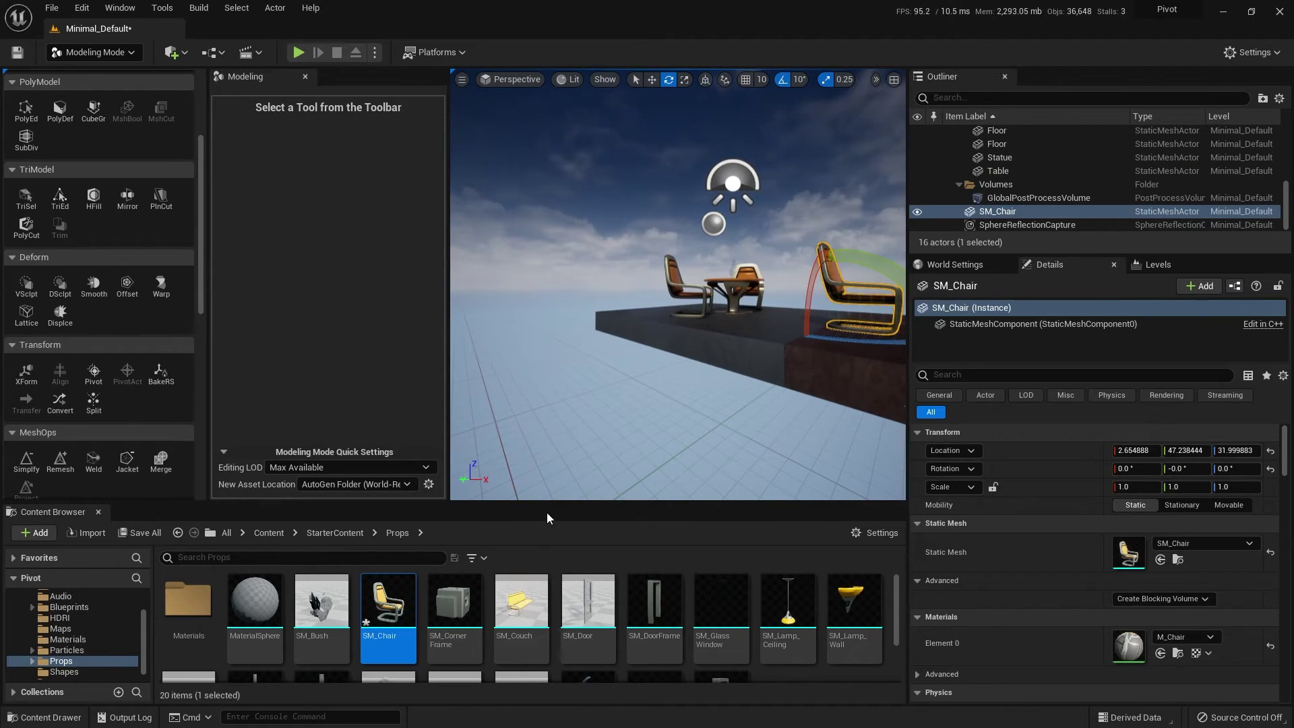
- Duplicate the SM_Chair asset, name the copy SM_Chair_backpivot, and reselect the original asset
mouse_move(382, 622)
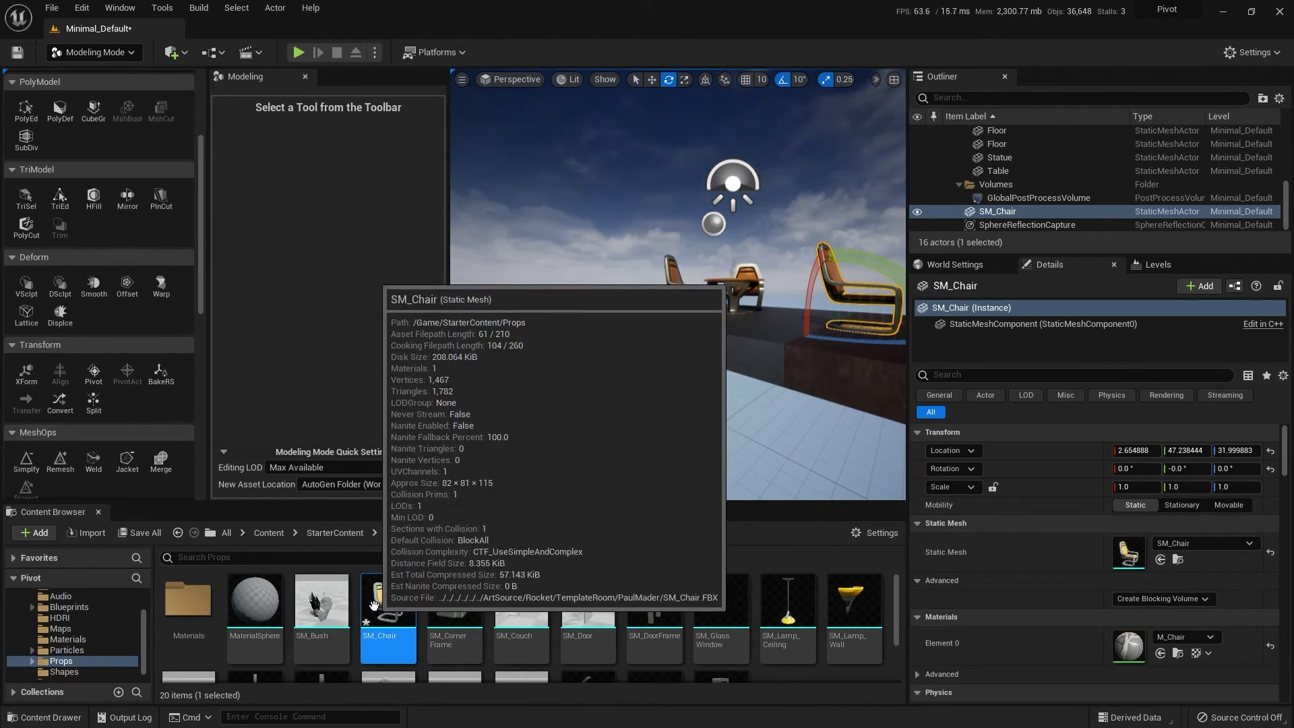
right_click(388, 604)
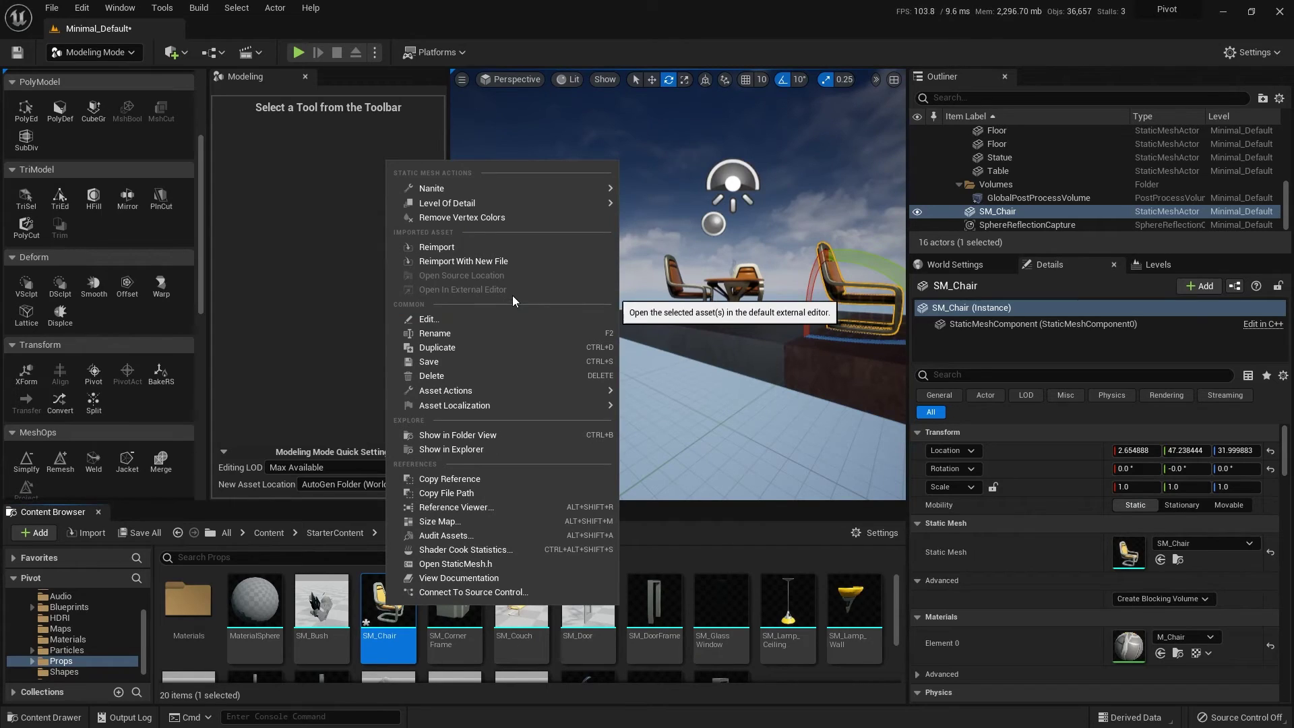
click(472, 348)
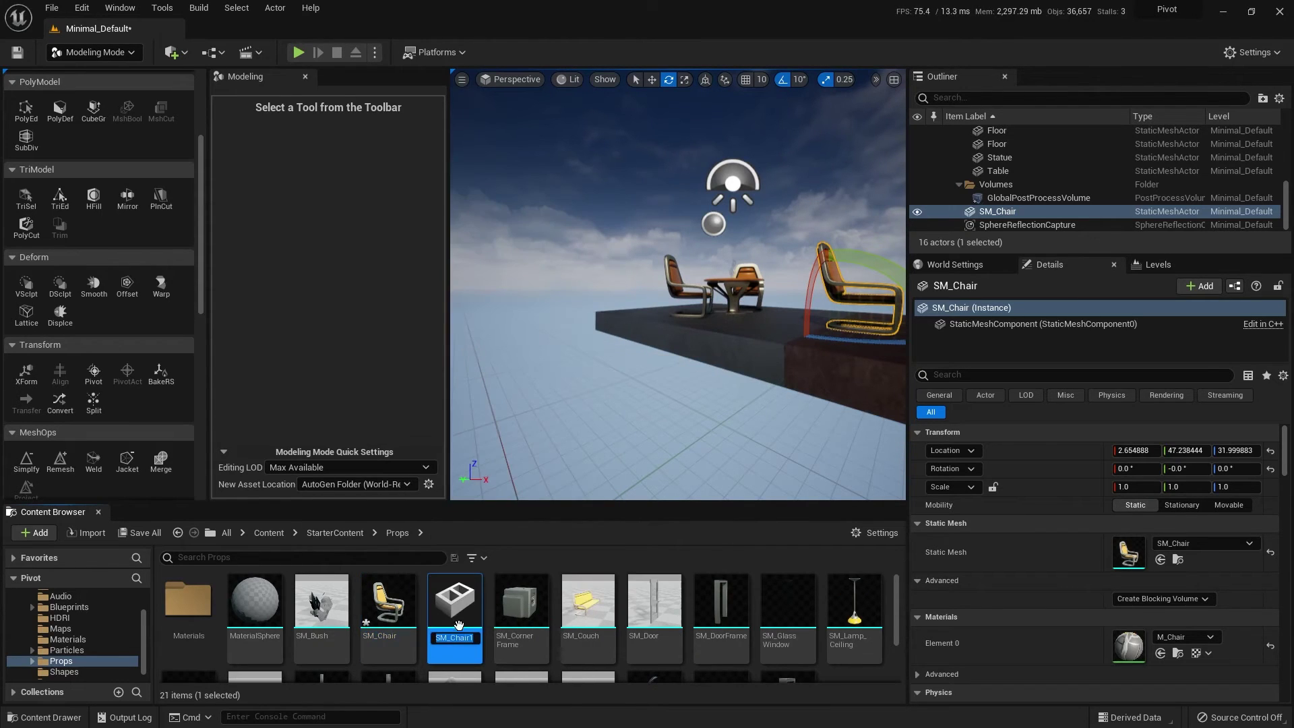
click(474, 639)
key(BackSpace)
text(_backpivot)
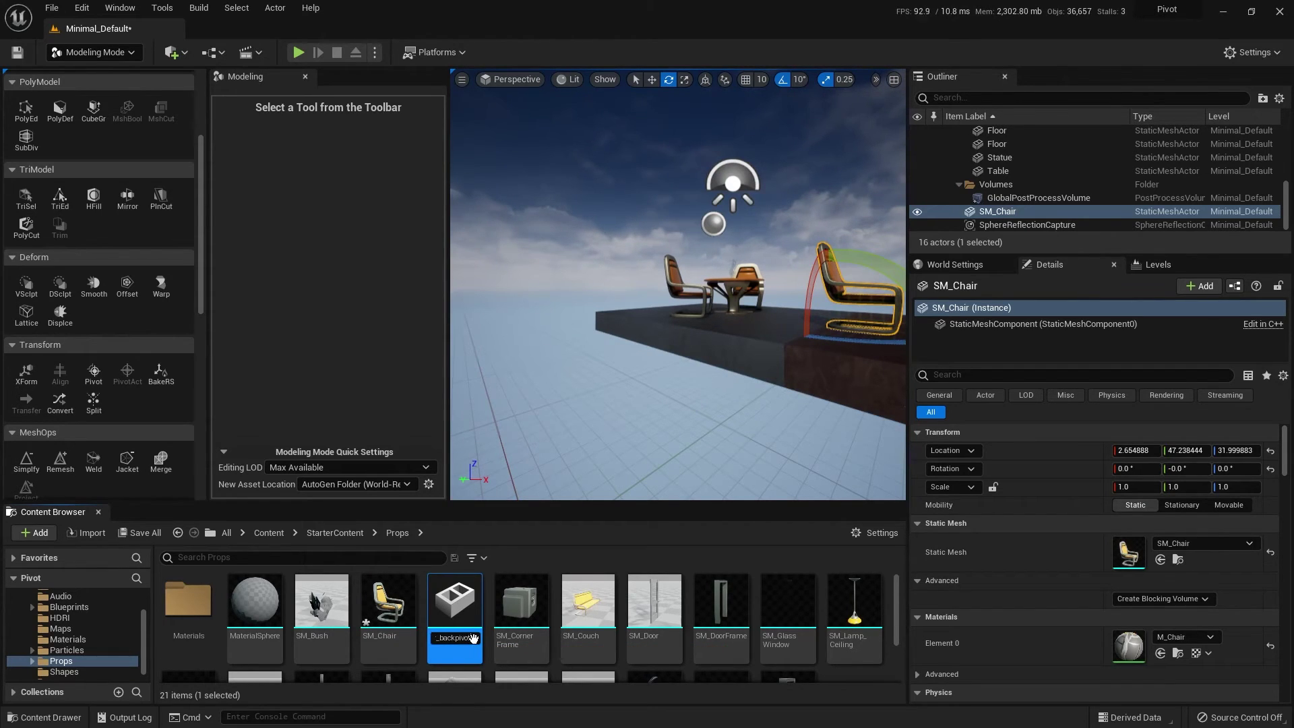
key(Return)
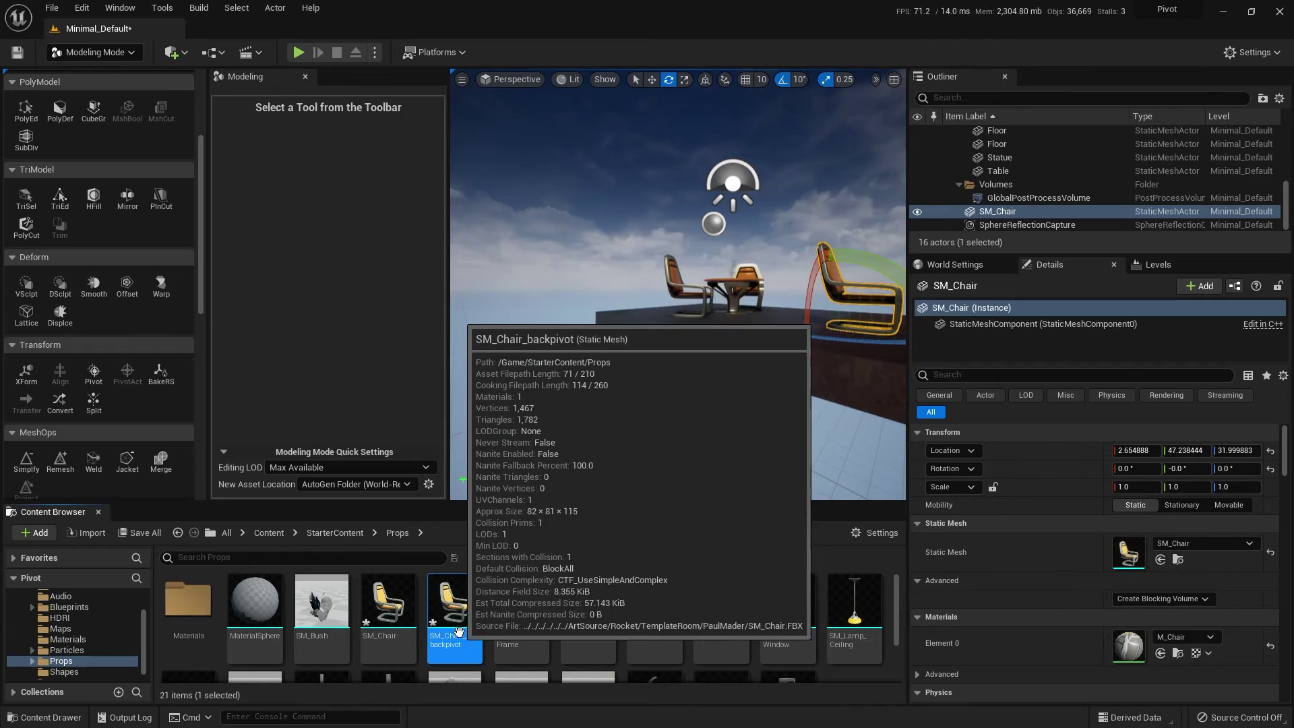
mouse_move(465, 614)
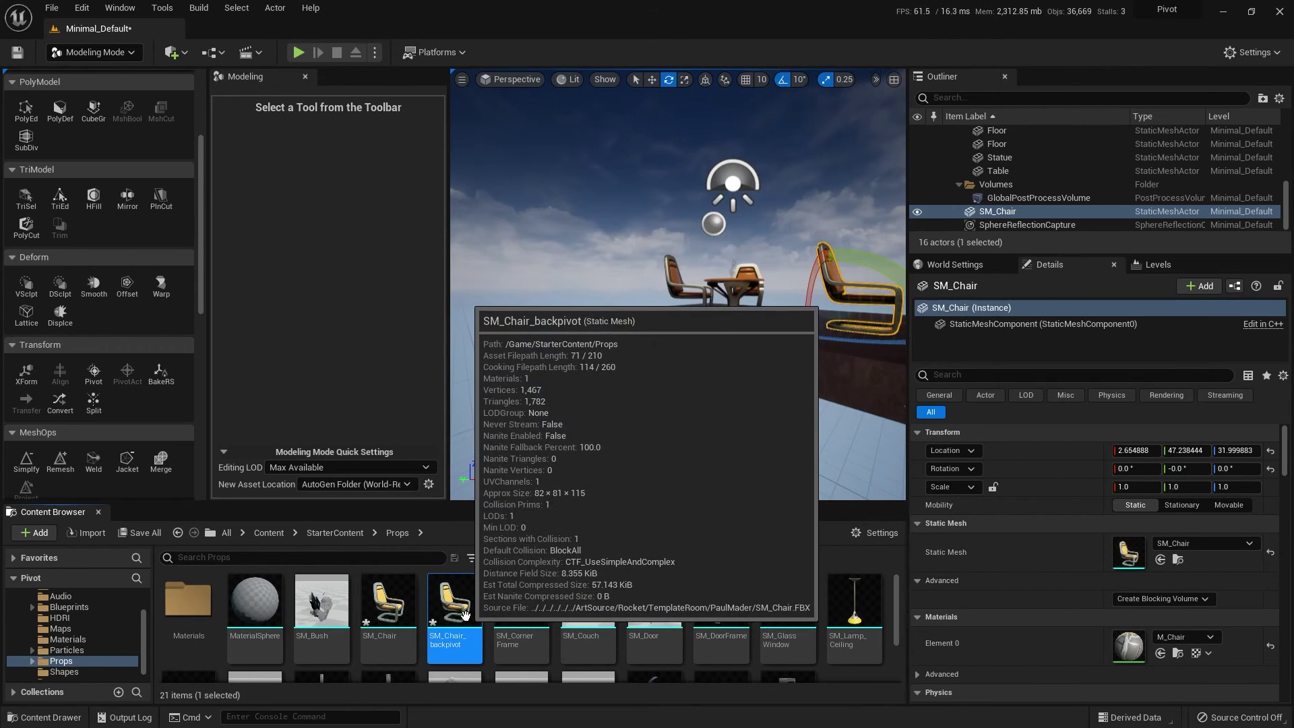
click(387, 612)
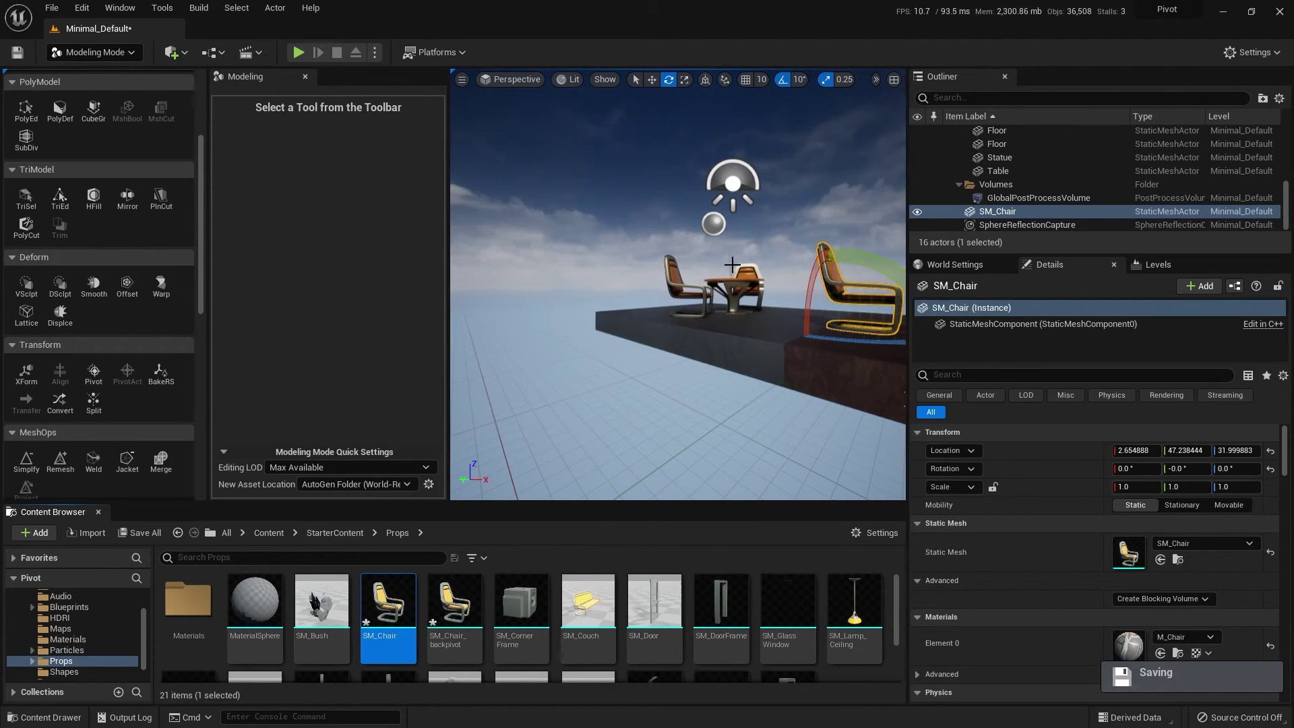
- Select the statue on the table and frame it in the viewport
click(732, 264)
key(f)
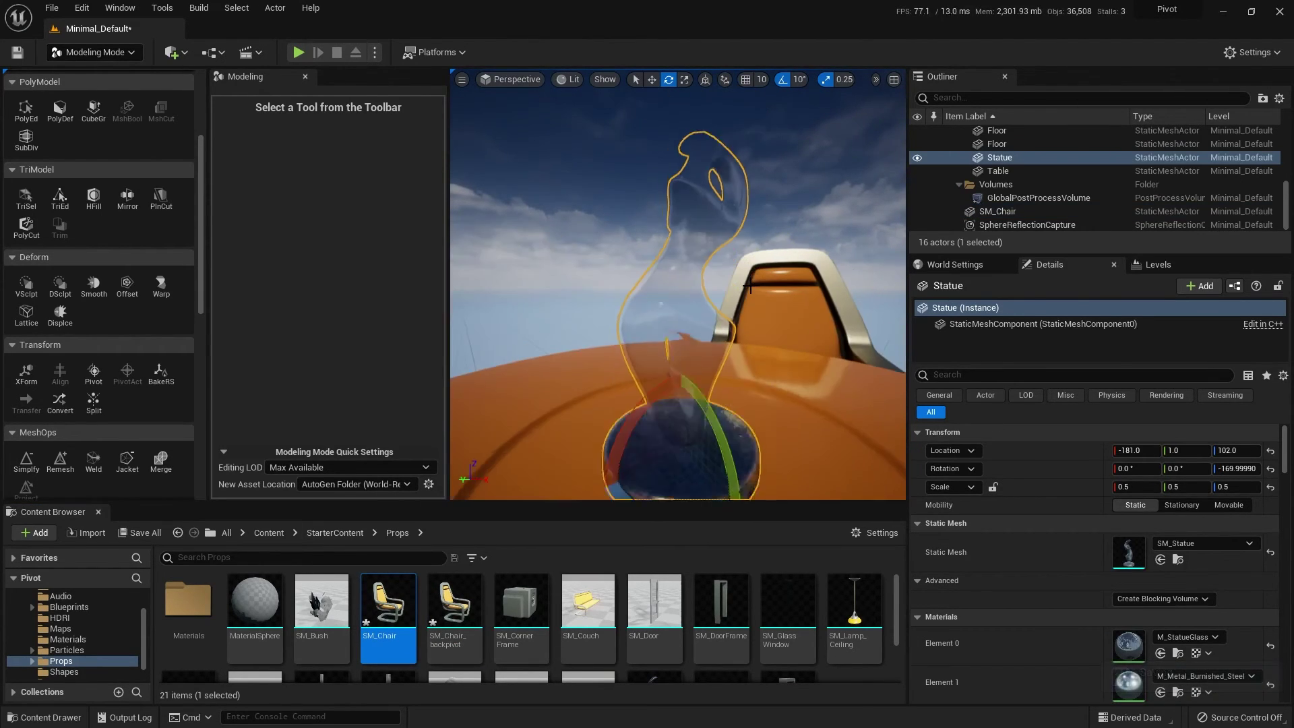
alt+drag(796, 371, 741, 370)
mouse_move(806, 373)
alt+right_down()
mouse_move(638, 85)
mouse_move(806, 373)
alt+right_up()
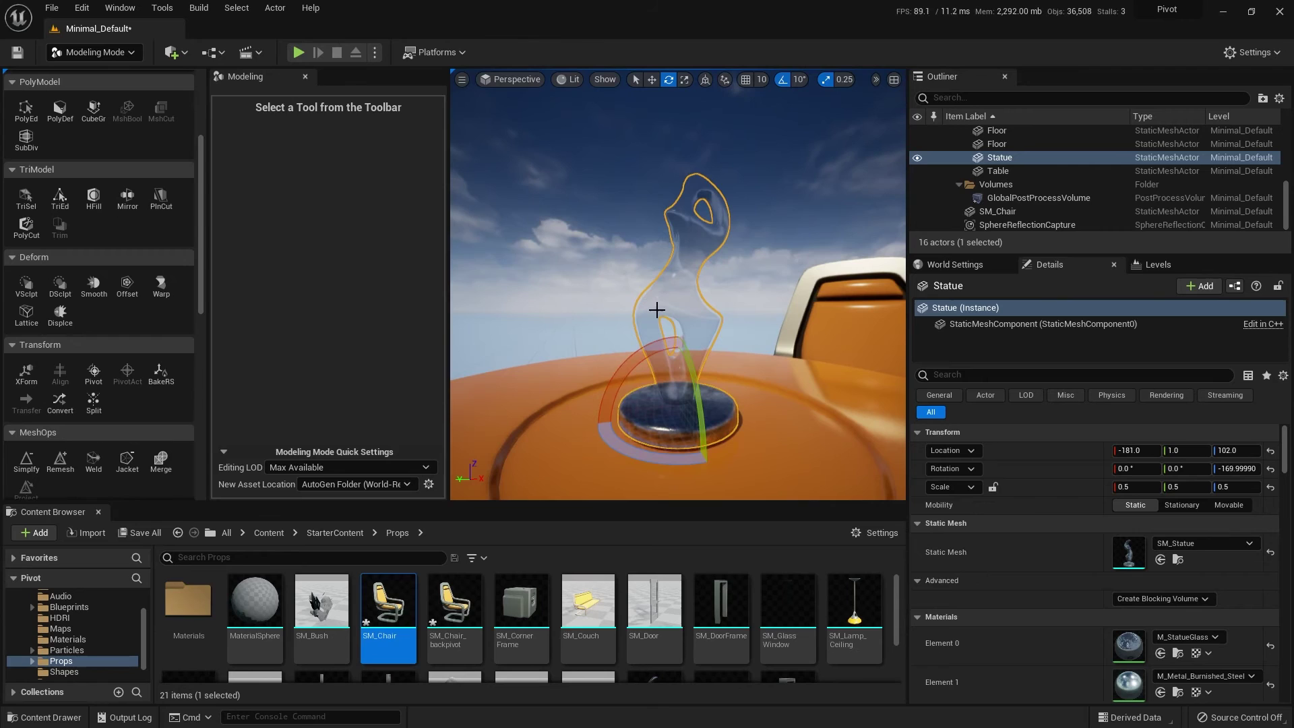
- Start the Pivot tool on the statue, enable snap dragging, and snap the pivot onto the surface of the statue's head
click(95, 373)
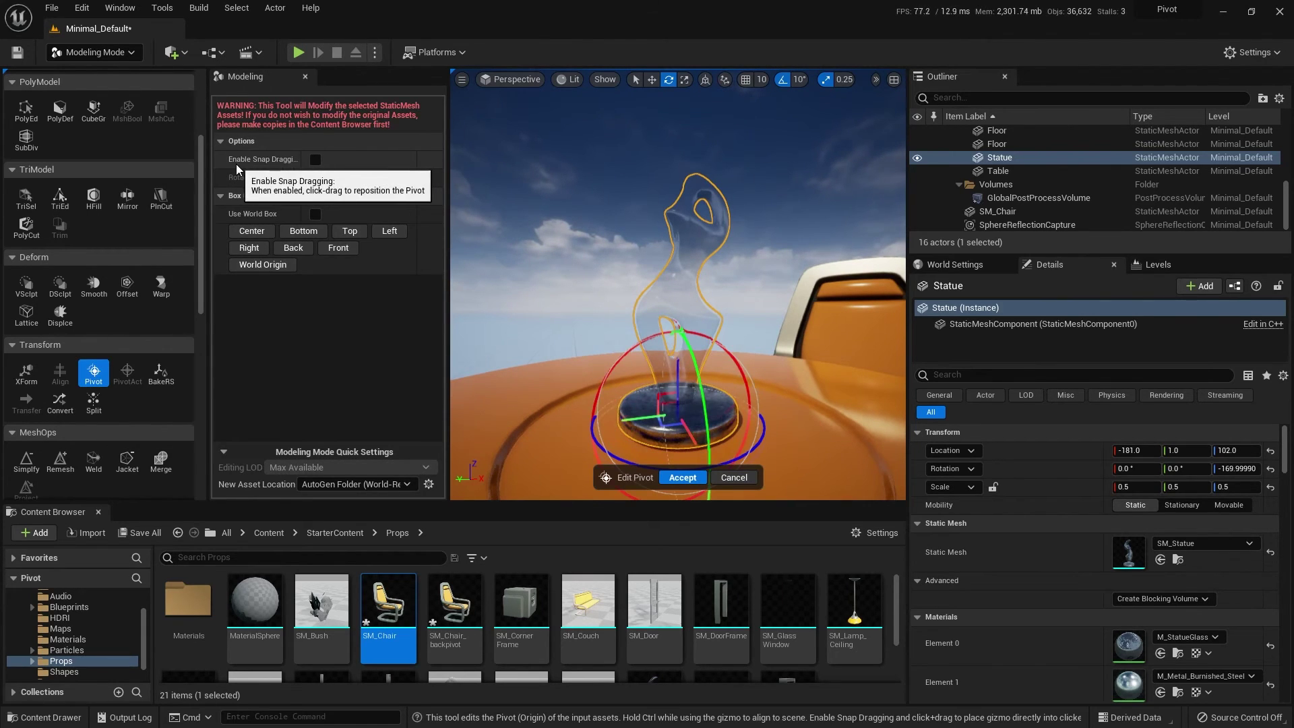
click(315, 159)
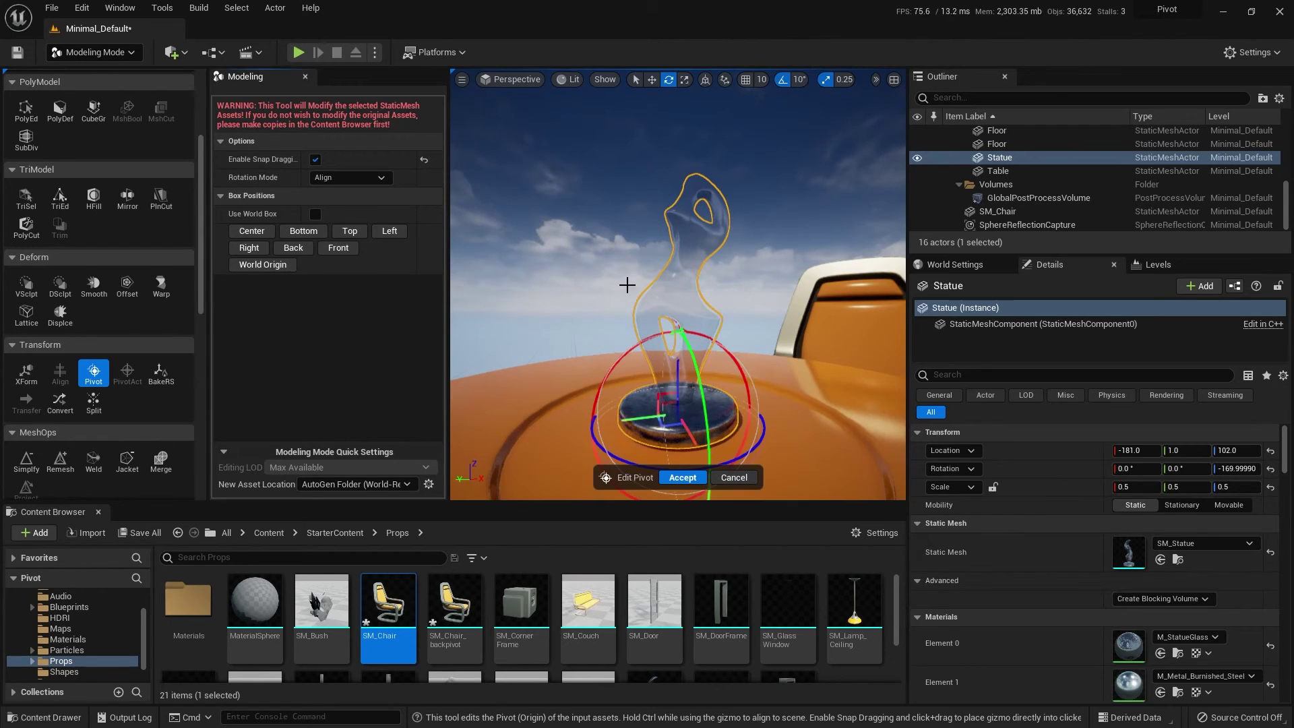
click(650, 287)
drag(650, 286, 670, 220)
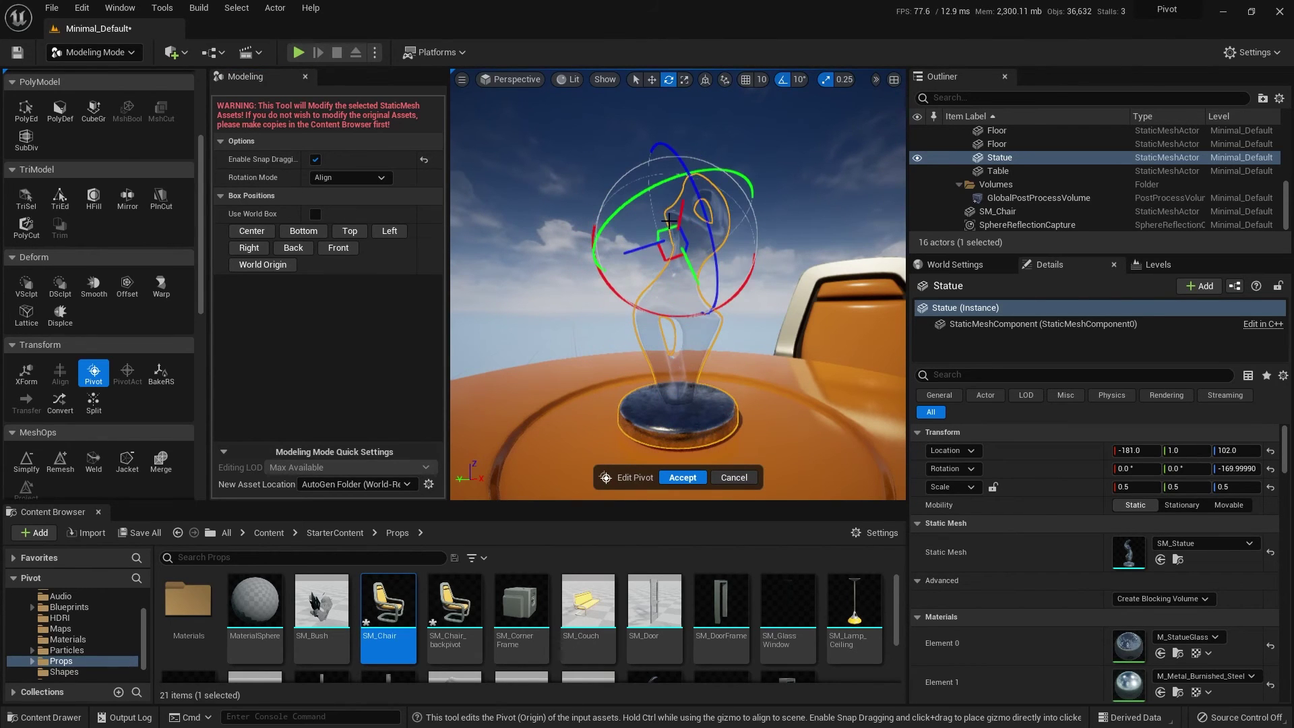
drag(665, 277, 681, 199)
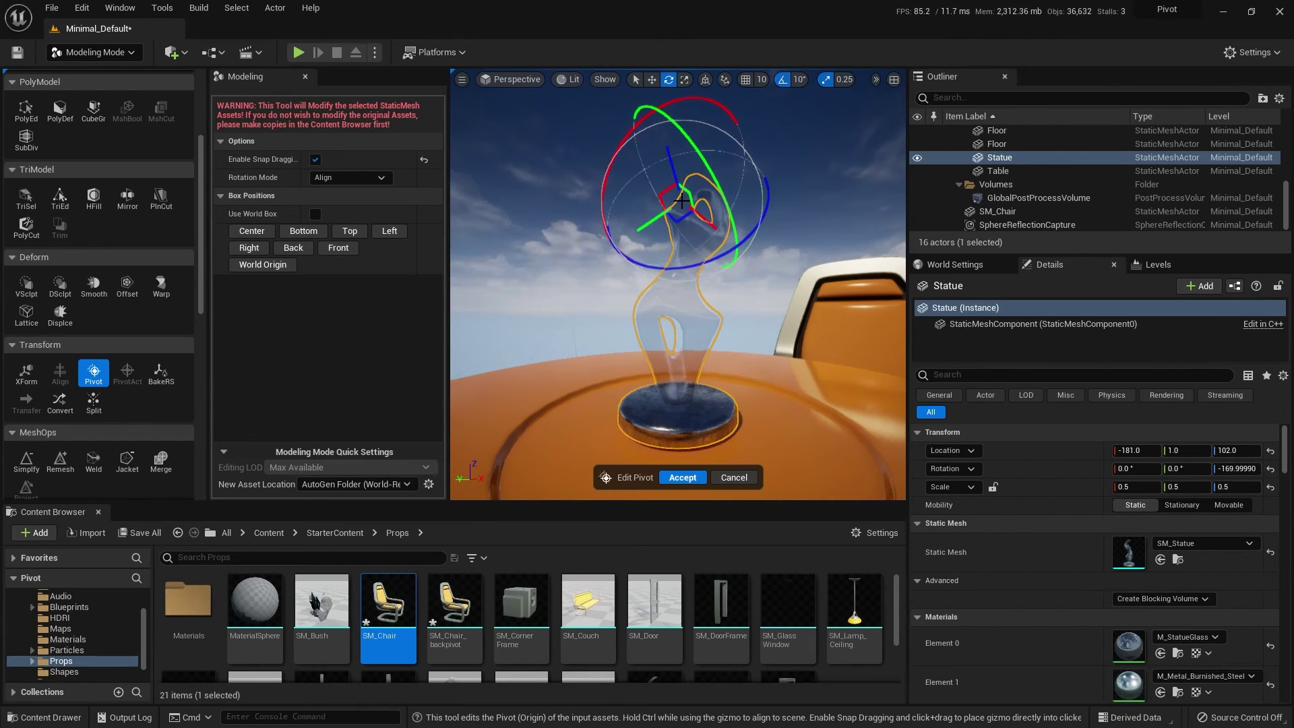
- Set the pivot's Rotation Mode to Ignore and snap the pivot to the top of the statue's head
click(366, 177)
click(352, 192)
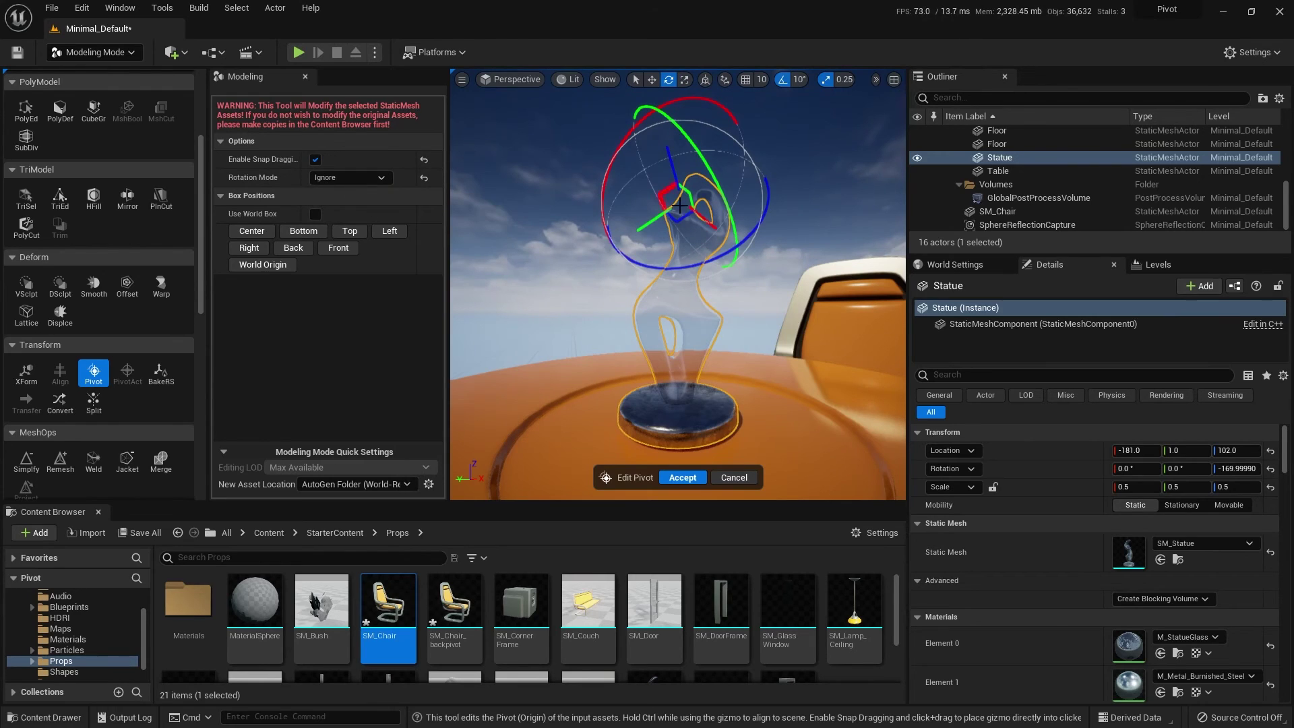
drag(666, 277, 696, 170)
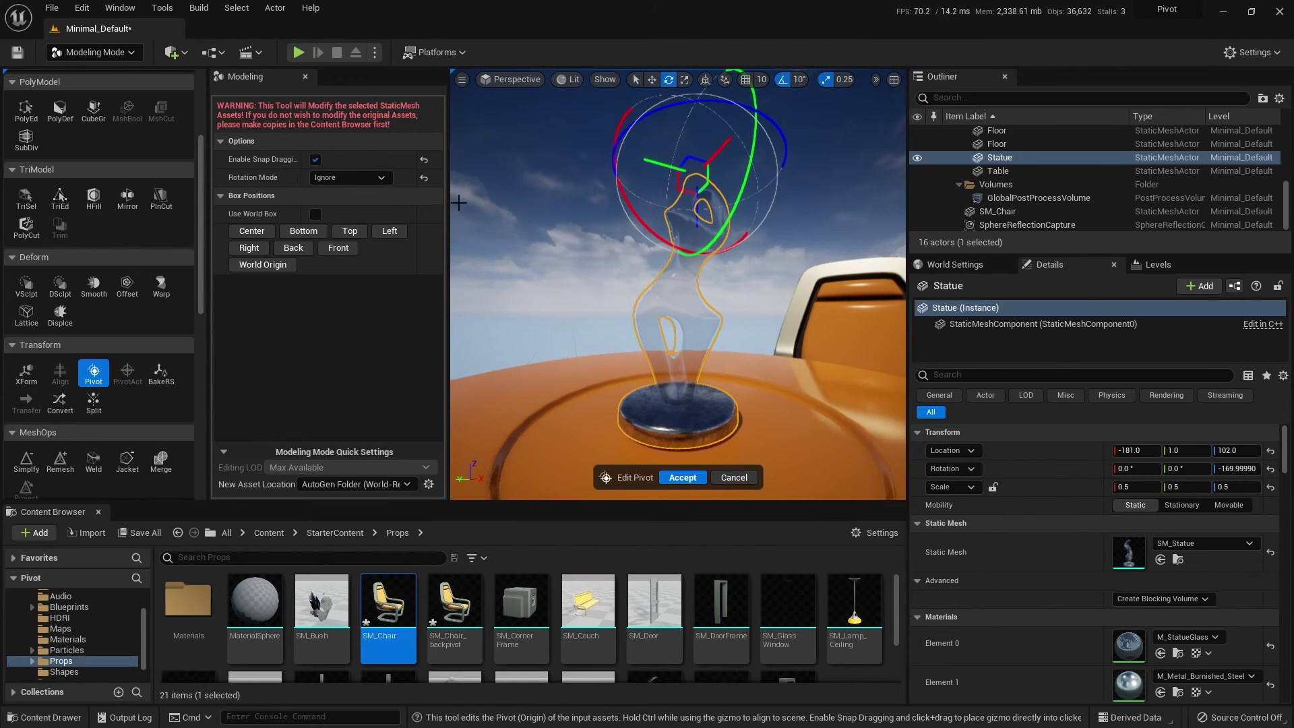
- Set the Rotation Mode back to Align and snap the pivot again to the top of the statue's head
click(330, 176)
click(332, 191)
drag(681, 266, 696, 164)
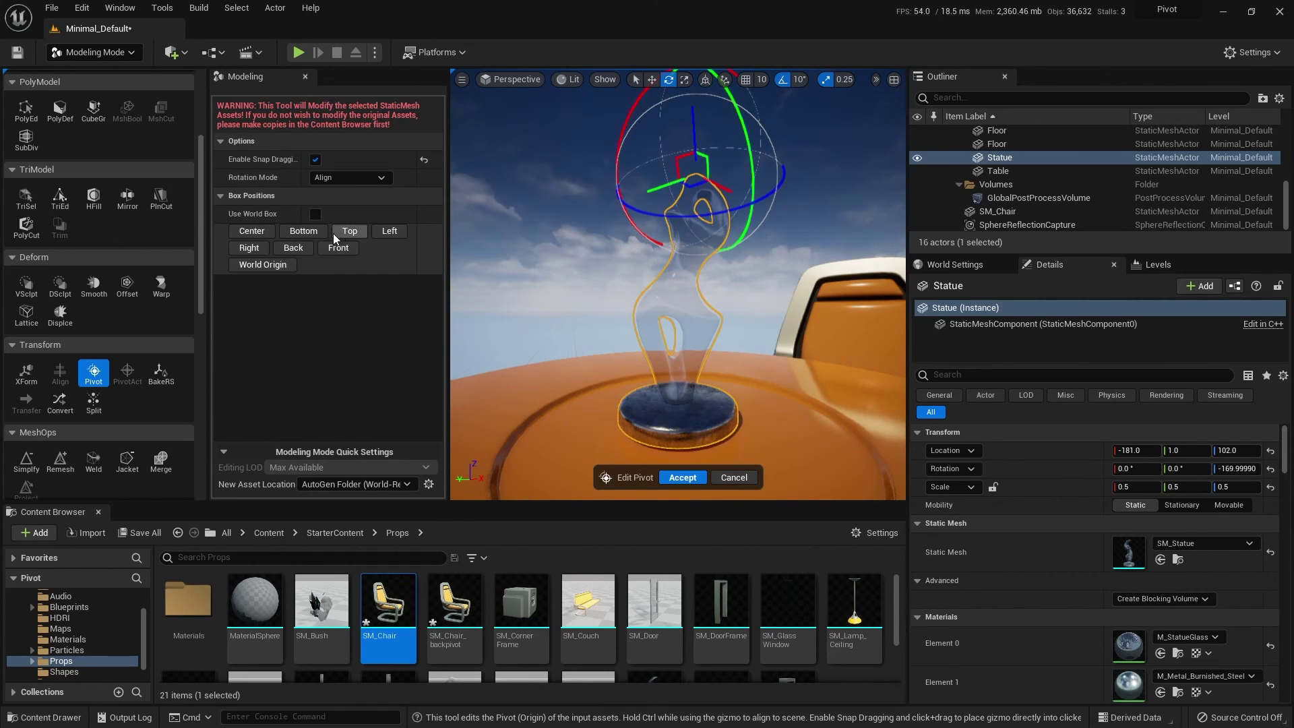
- Try the Center box position for the statue's pivot, place it at Bottom instead, and accept the pivot edit
click(253, 231)
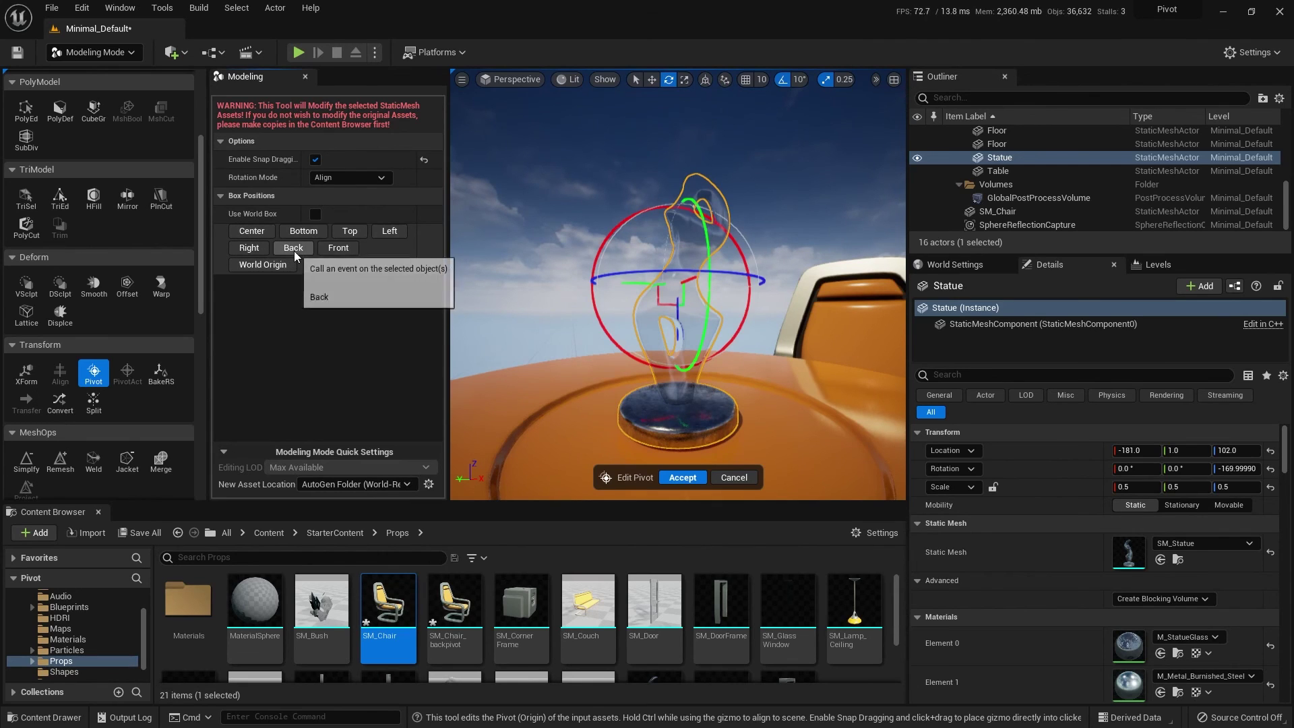
click(307, 238)
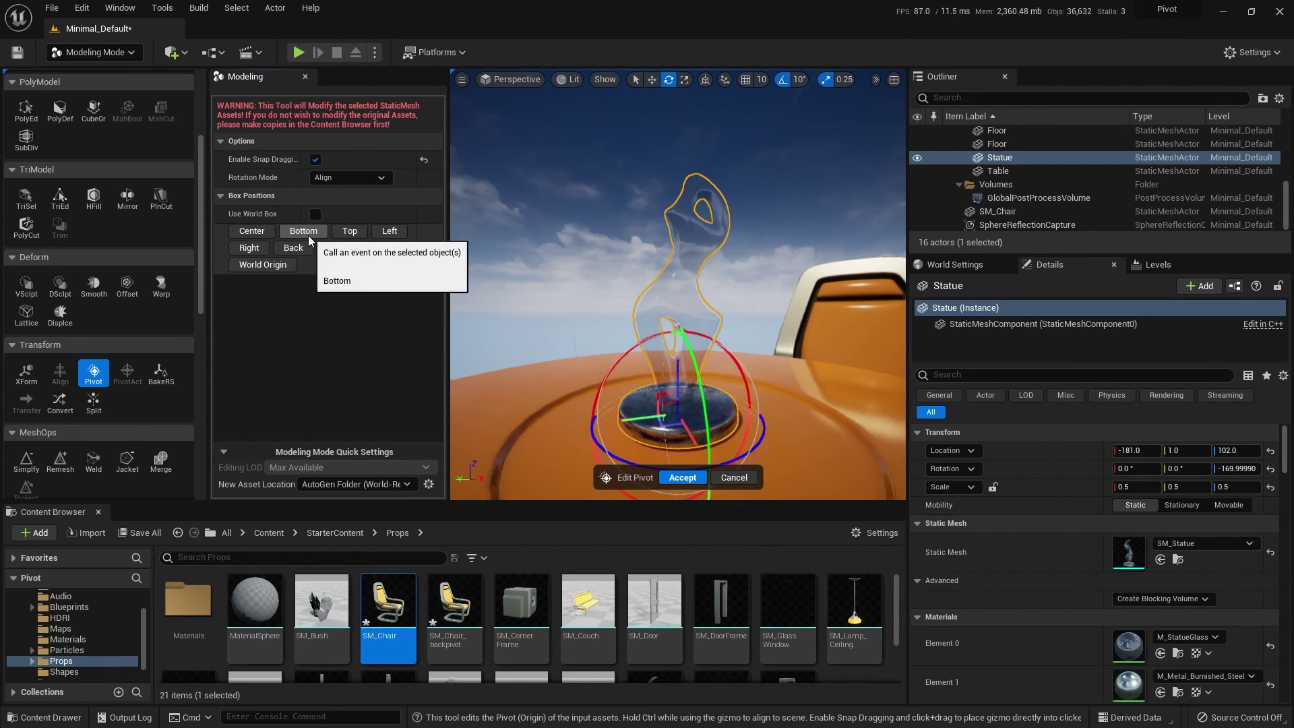
click(683, 477)
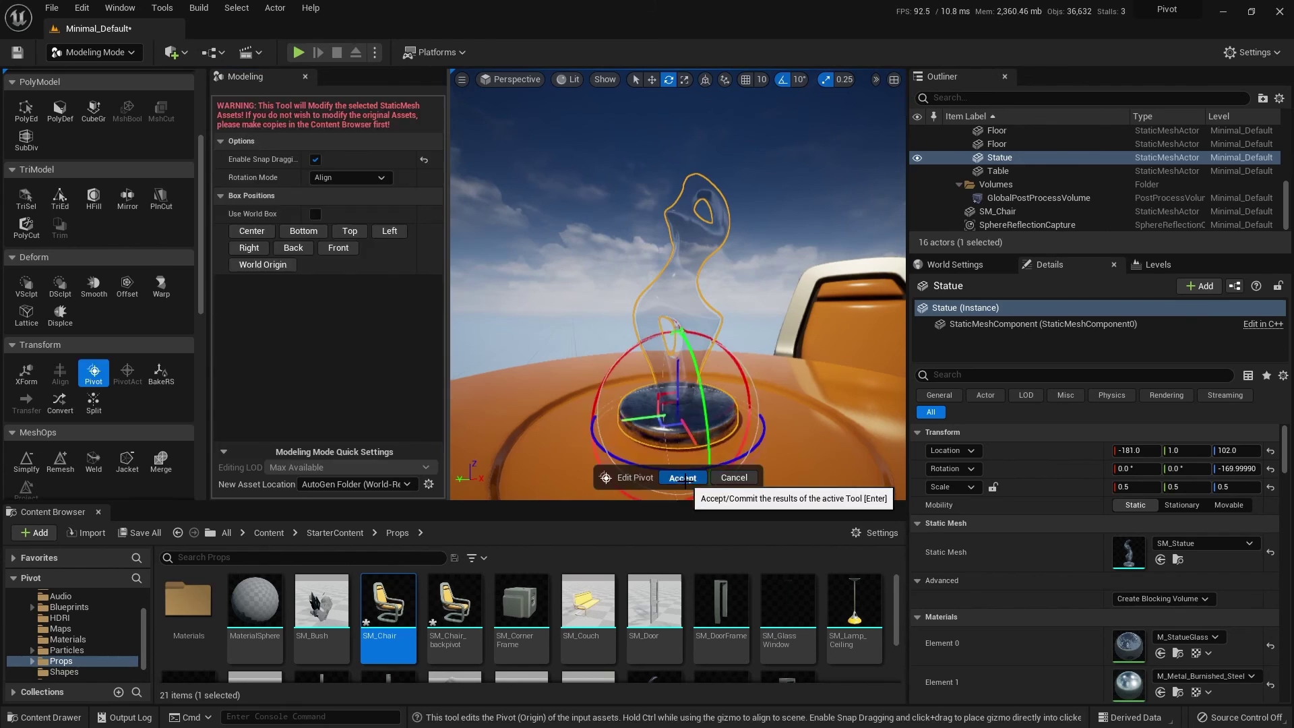